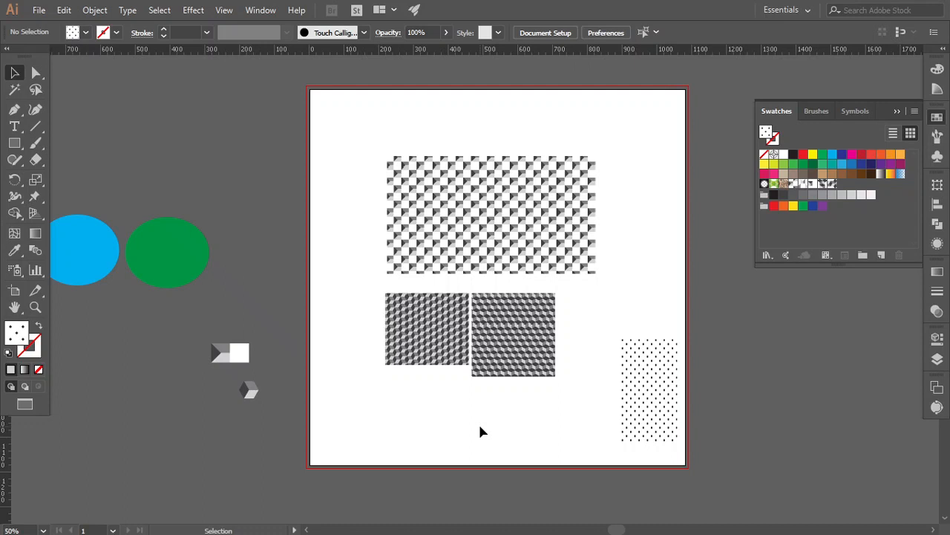
Step: Select the two small gray pattern source shapes outside the artboard and move them onto it below the pattern samples
{"action": "scroll", "coordinate": [480, 430], "scroll_direction": "up", "scroll_amount": 1}
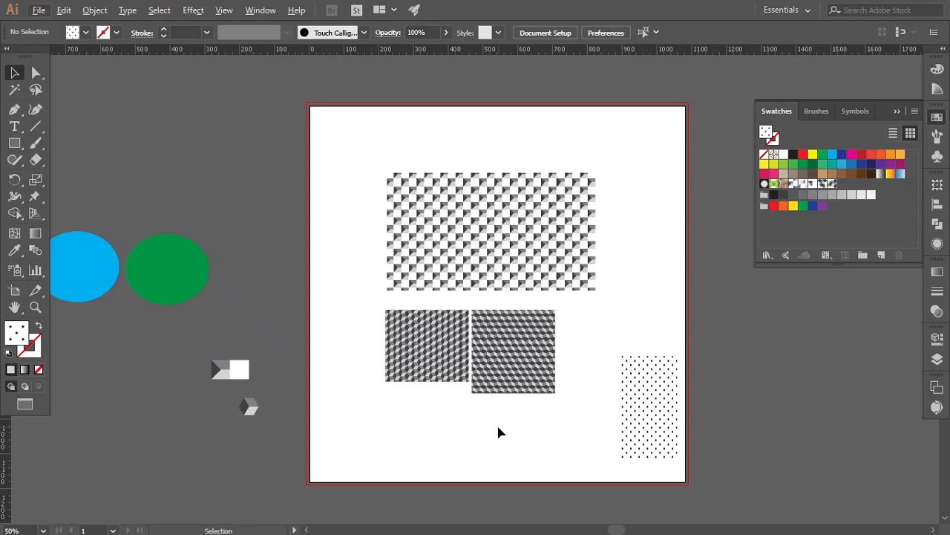
{"action": "left_click_drag", "start_coordinate": [495, 455], "coordinate": [524, 431]}
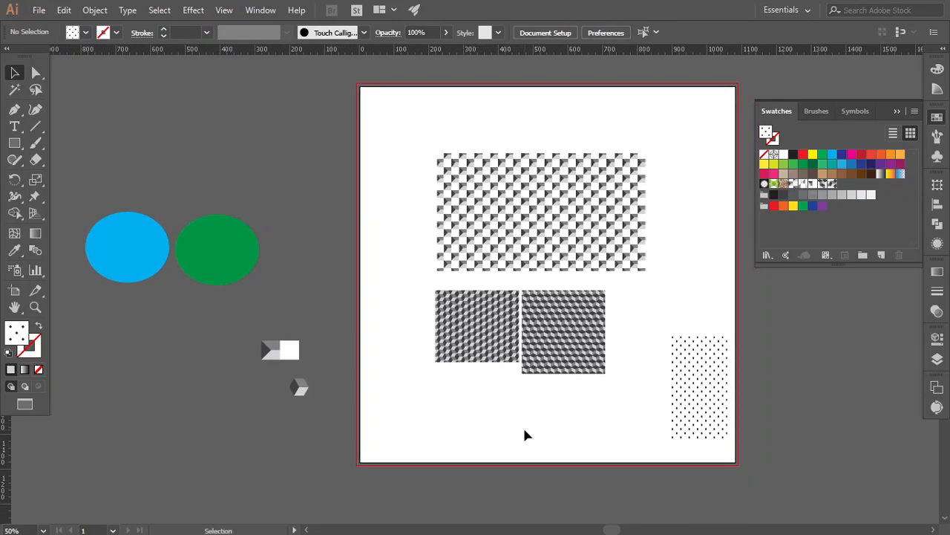
{"action": "scroll", "coordinate": [523, 425], "scroll_direction": "down", "scroll_amount": 1}
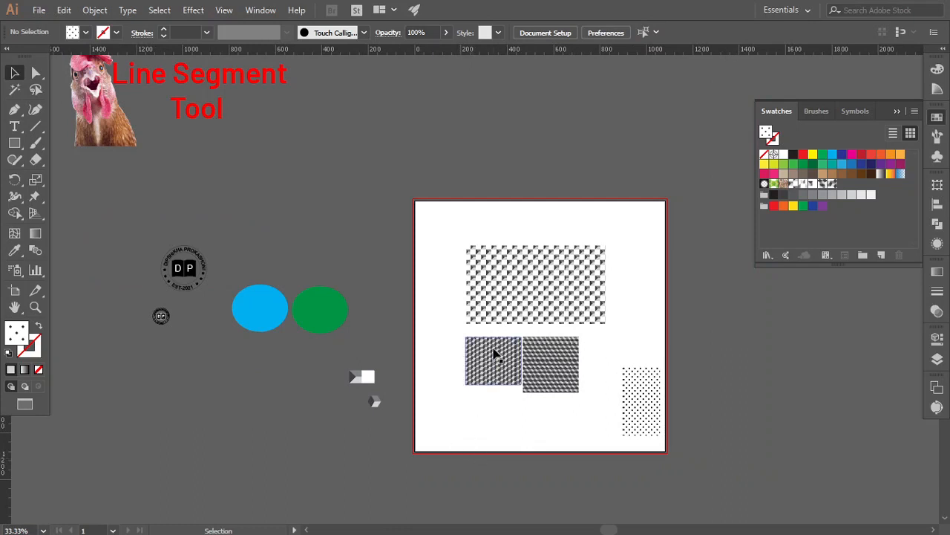
{"action": "scroll", "coordinate": [610, 435], "scroll_direction": "up", "scroll_amount": 1}
{"action": "scroll", "coordinate": [534, 373], "scroll_direction": "right", "scroll_amount": 1}
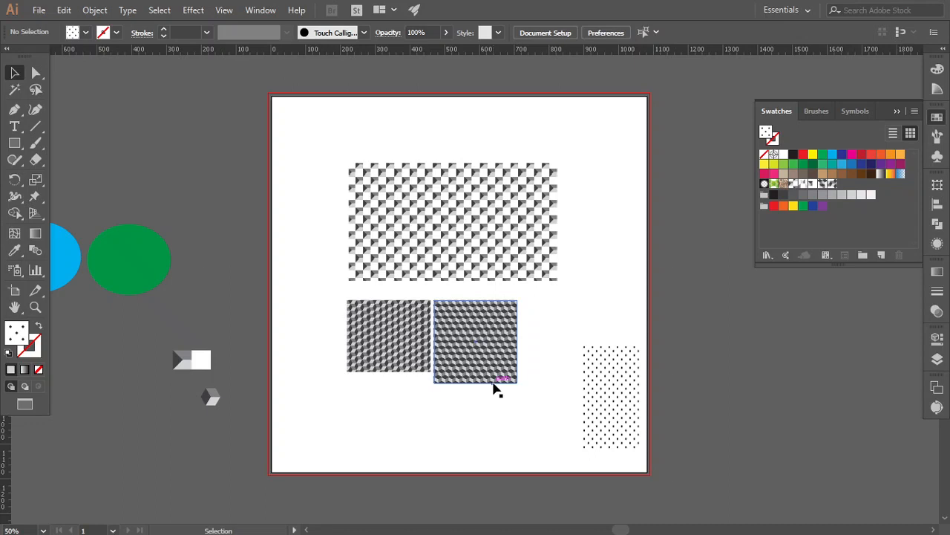
{"action": "left_click", "coordinate": [191, 362]}
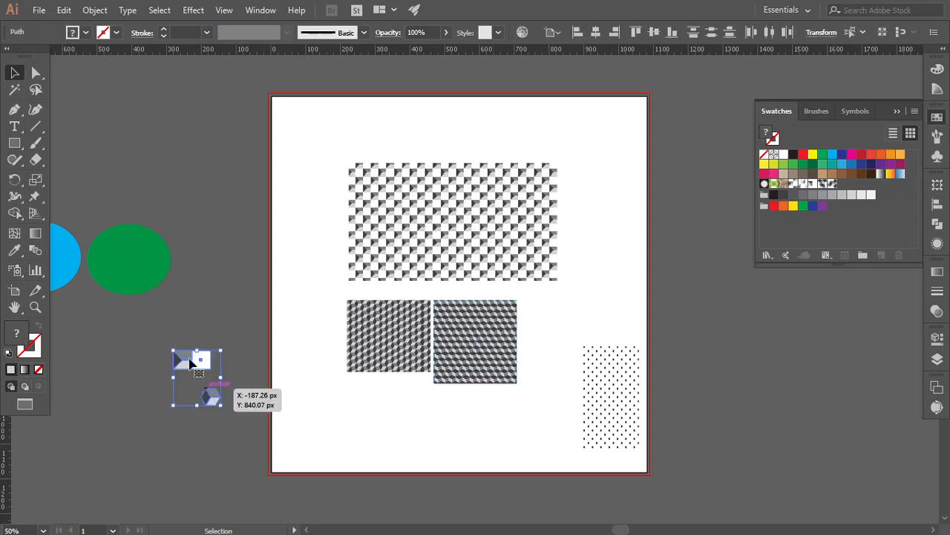
{"action": "left_click_drag", "start_coordinate": [191, 361], "coordinate": [349, 418]}
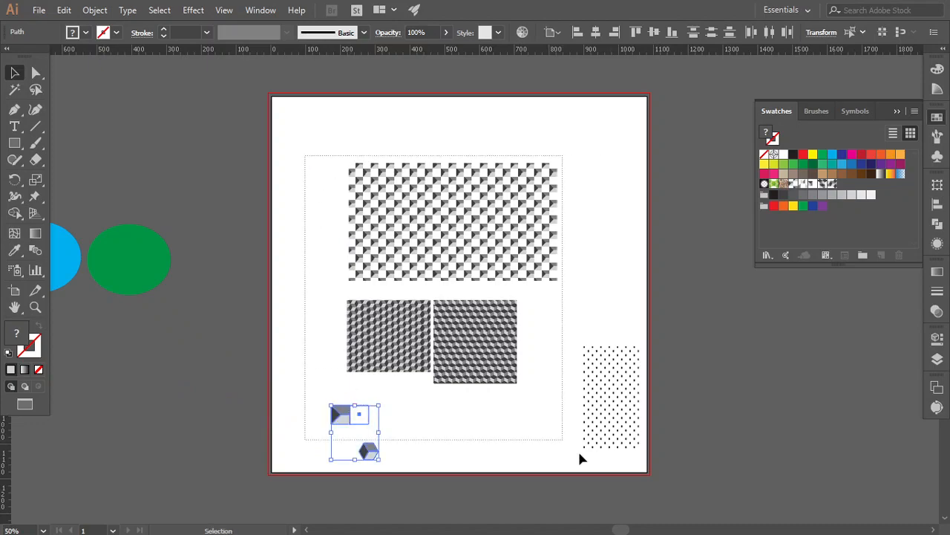
Step: Select all pattern samples and source shapes on the artboard and move them together well to its left, leaving the artboard empty
{"action": "left_click_drag", "start_coordinate": [579, 454], "coordinate": [610, 476]}
{"action": "scroll", "coordinate": [631, 445], "scroll_direction": "down", "scroll_amount": 2}
{"action": "scroll", "coordinate": [591, 424], "scroll_direction": "down", "scroll_amount": 1}
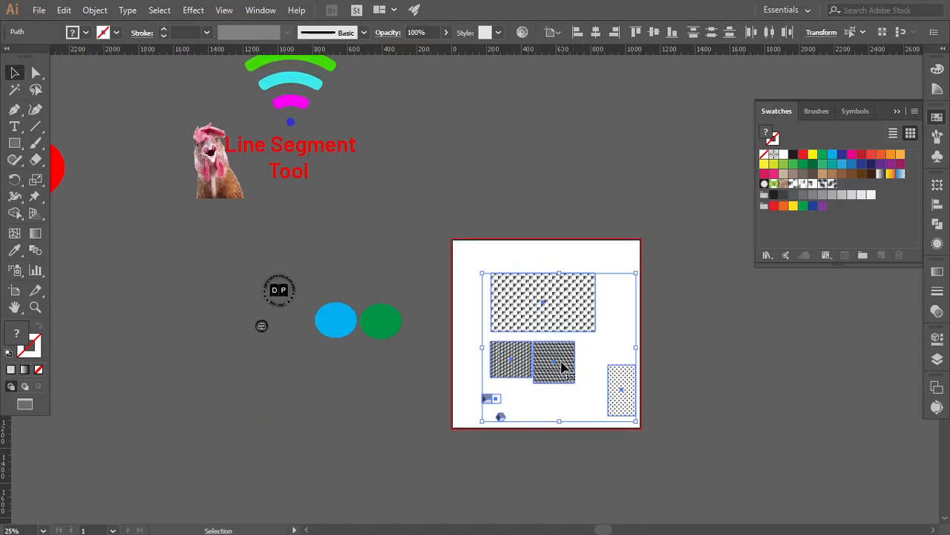
{"action": "scroll", "coordinate": [562, 366], "scroll_direction": "up", "scroll_amount": 8}
{"action": "left_click_drag", "start_coordinate": [388, 361], "coordinate": [522, 357]}
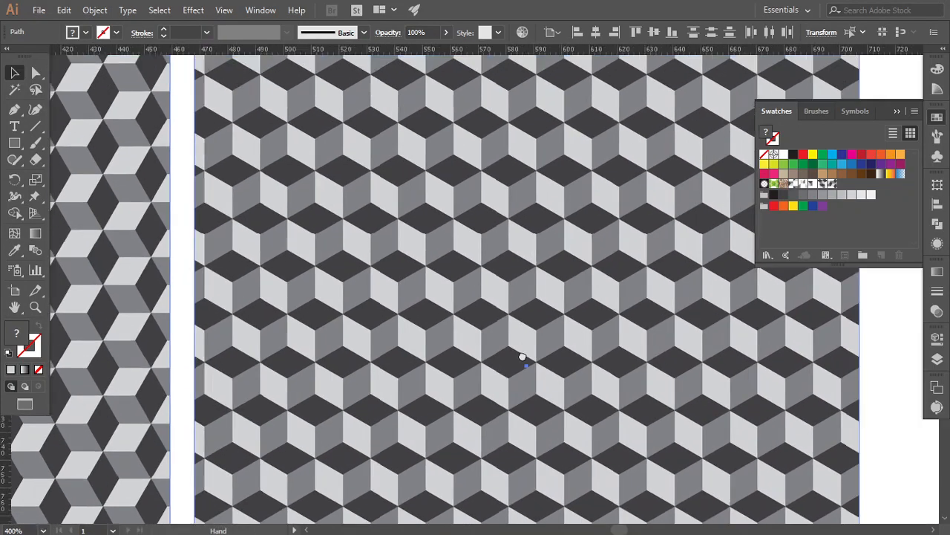
{"action": "scroll", "coordinate": [602, 364], "scroll_direction": "down", "scroll_amount": 5}
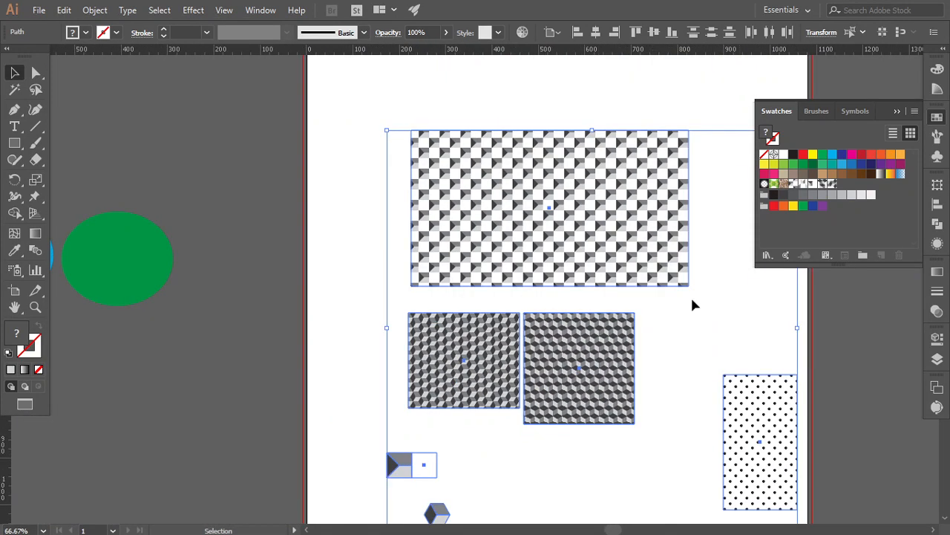
{"action": "scroll", "coordinate": [556, 375], "scroll_direction": "down", "scroll_amount": 4}
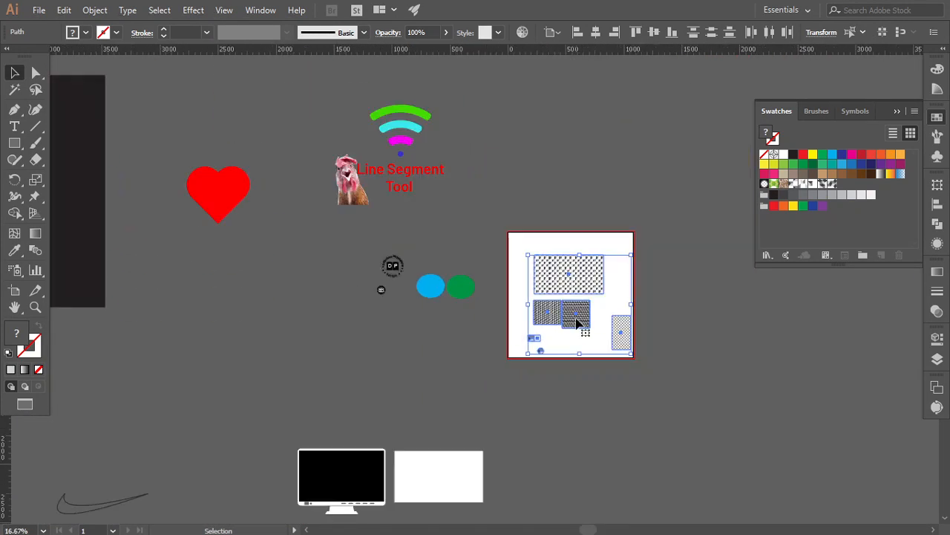
{"action": "left_click_drag", "start_coordinate": [579, 324], "coordinate": [264, 355]}
Step: Detach the Paintbrush and Blob Brush tools as a floating panel beside the empty artboard
{"action": "scroll", "coordinate": [628, 328], "scroll_direction": "up", "scroll_amount": 1}
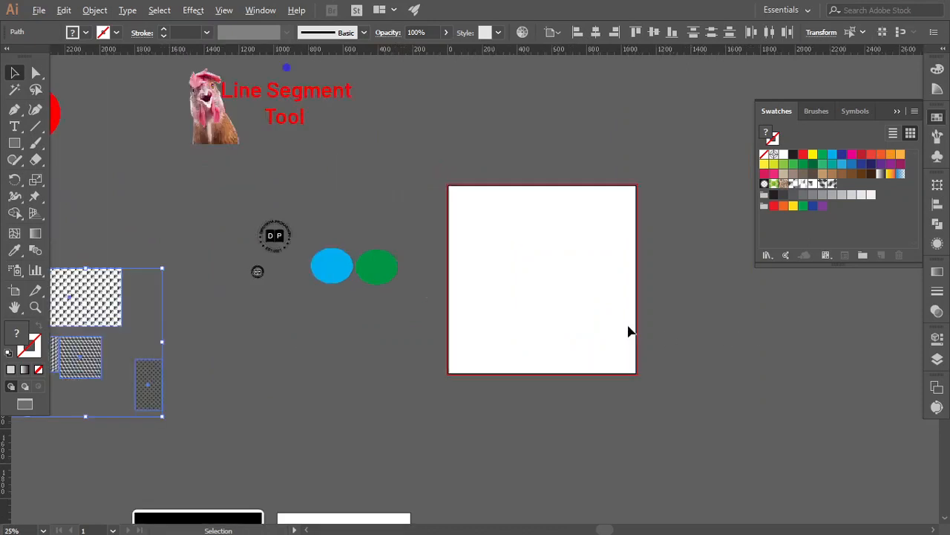
{"action": "scroll", "coordinate": [628, 331], "scroll_direction": "up", "scroll_amount": 3}
{"action": "left_click_drag", "start_coordinate": [557, 334], "coordinate": [418, 309]}
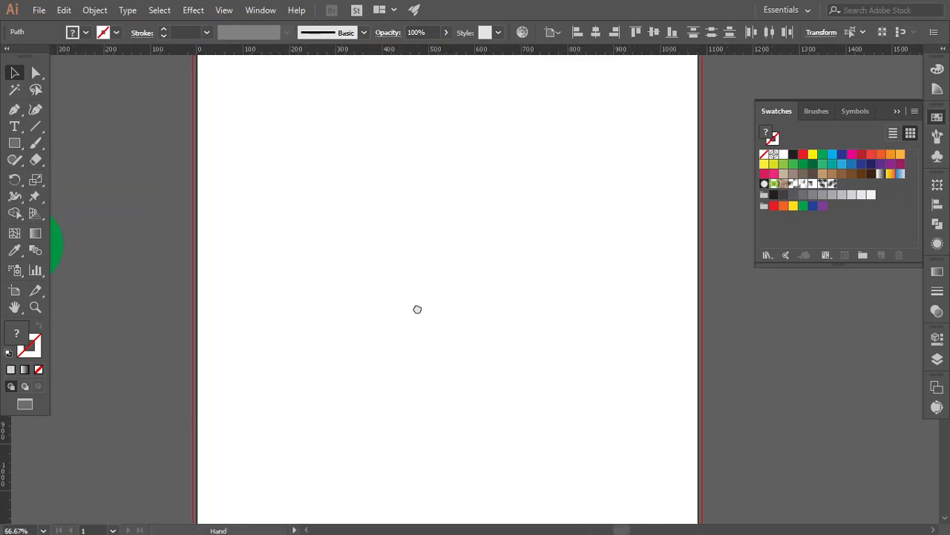
{"action": "scroll", "coordinate": [490, 303], "scroll_direction": "up", "scroll_amount": 1}
{"action": "left_click_drag", "start_coordinate": [334, 246], "coordinate": [380, 247]}
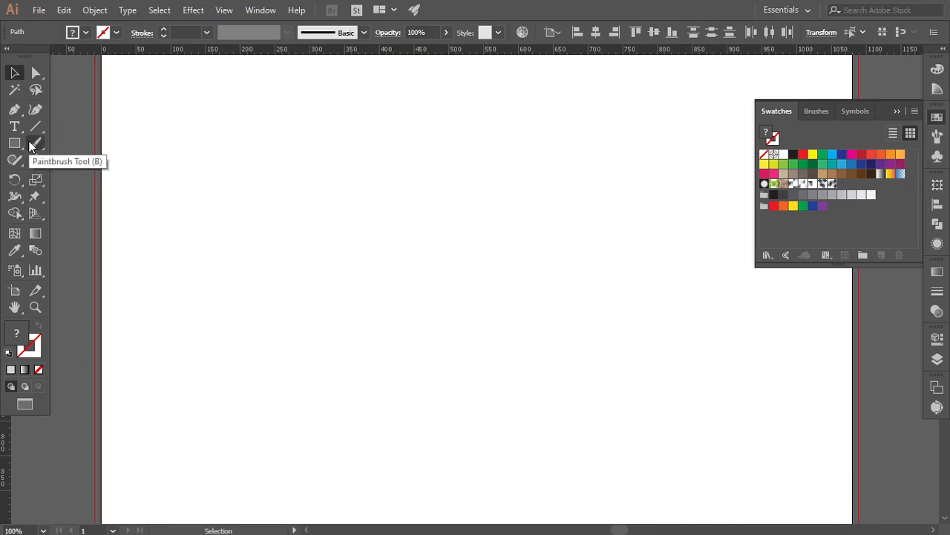
{"action": "scroll", "coordinate": [335, 175], "scroll_direction": "down", "scroll_amount": 1}
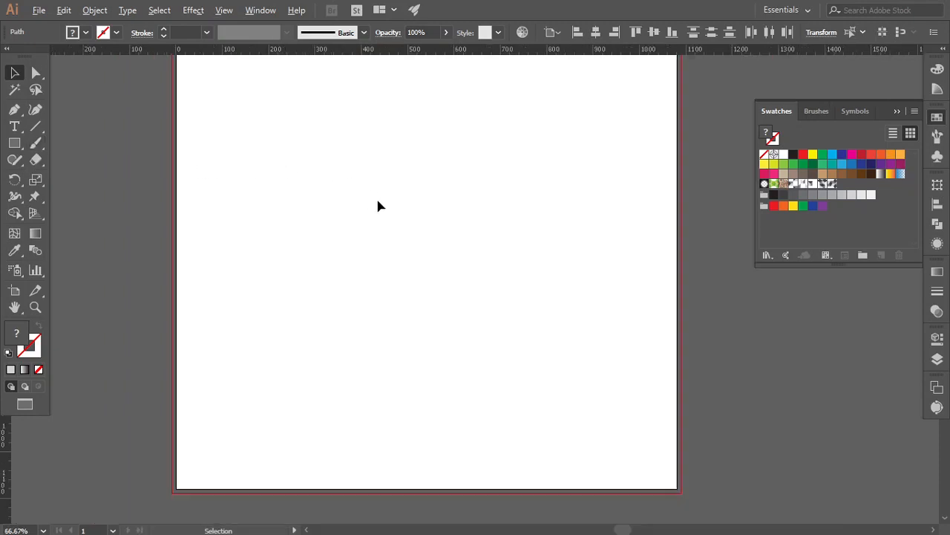
{"action": "left_click_drag", "start_coordinate": [322, 194], "coordinate": [367, 235]}
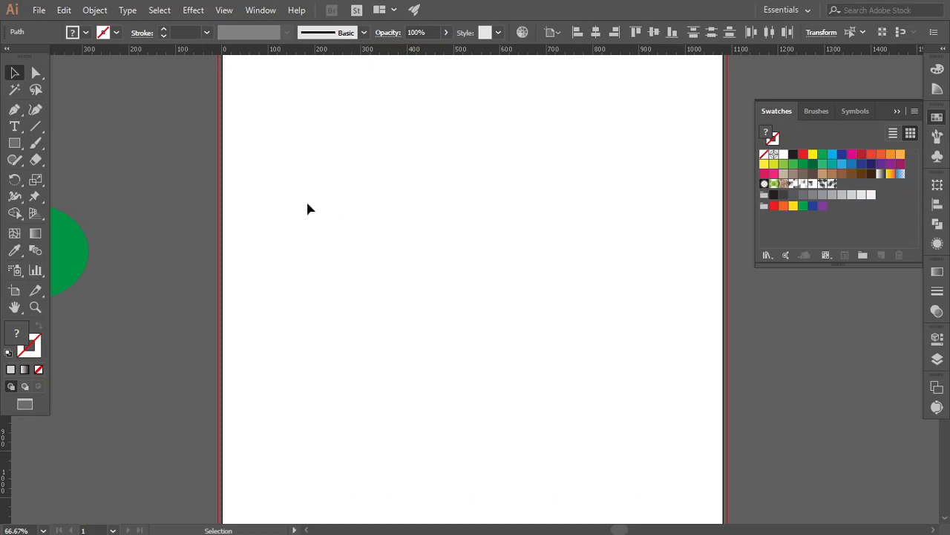
{"action": "left_click", "coordinate": [43, 142]}
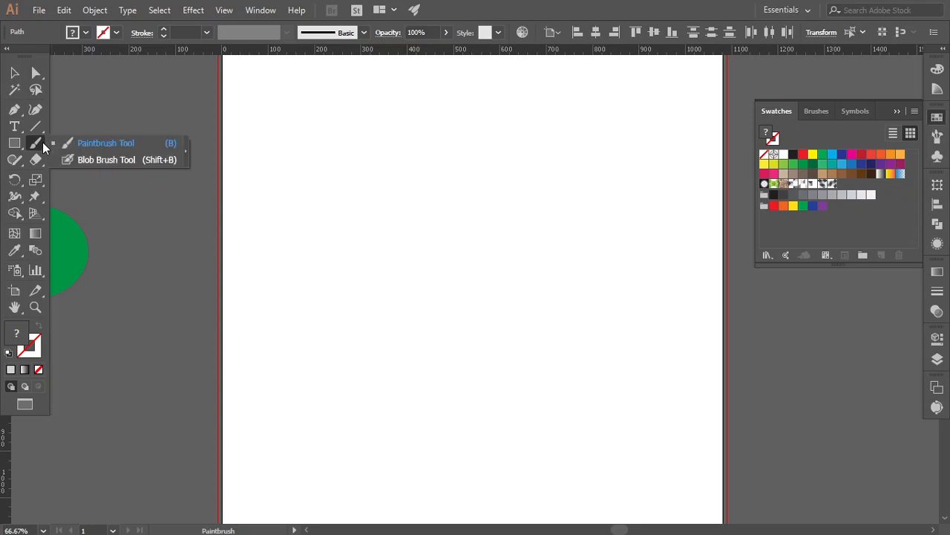
{"action": "left_click", "coordinate": [186, 151]}
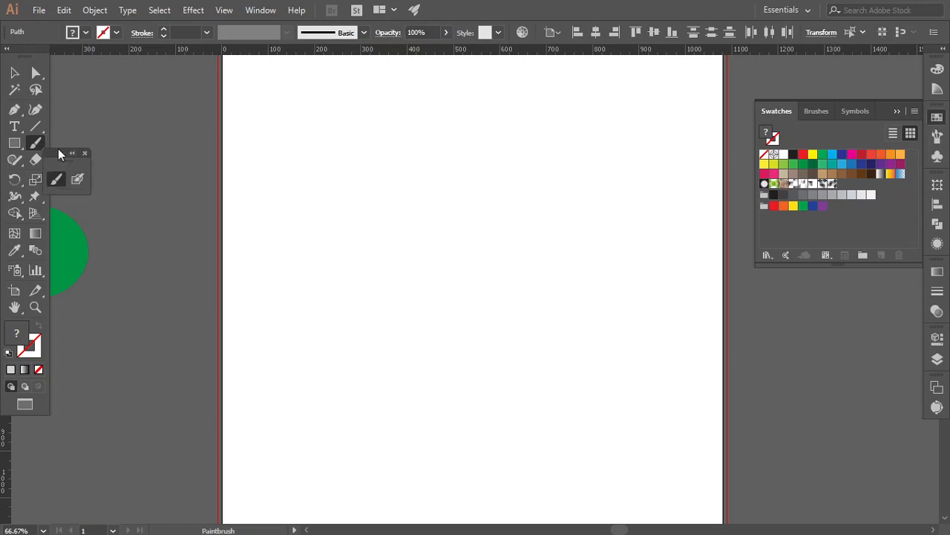
{"action": "left_click_drag", "start_coordinate": [55, 154], "coordinate": [162, 98]}
{"action": "left_click", "coordinate": [392, 175]}
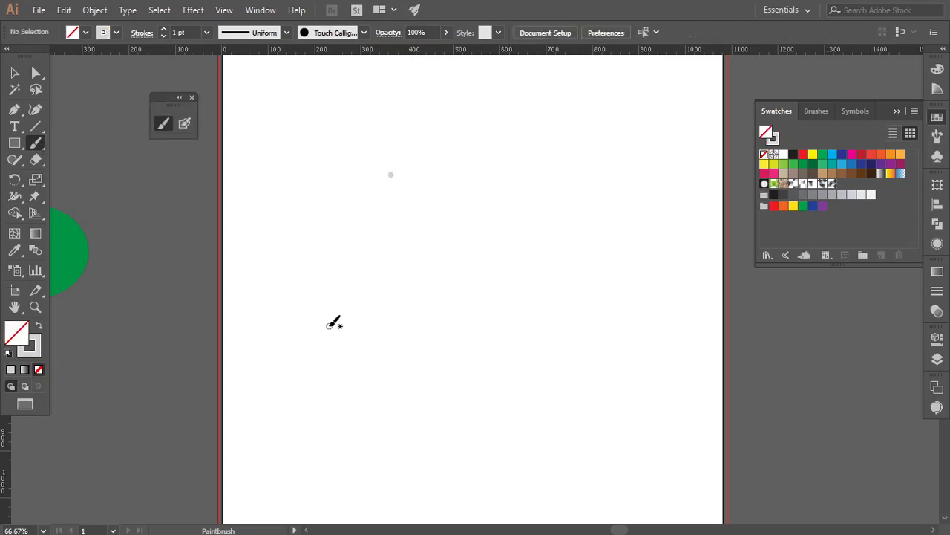
{"action": "left_click", "coordinate": [14, 72]}
{"action": "left_click_drag", "start_coordinate": [359, 150], "coordinate": [524, 346]}
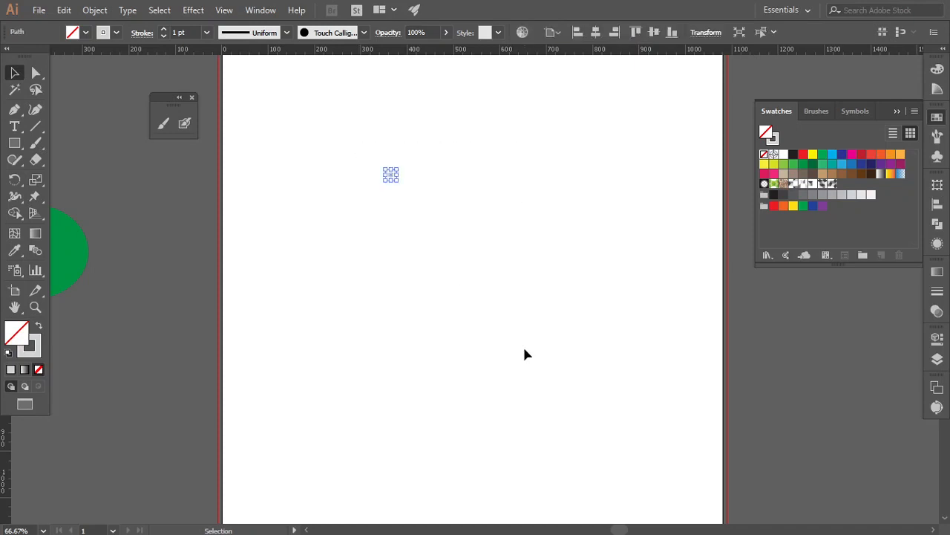
{"action": "key", "text": "Delete"}
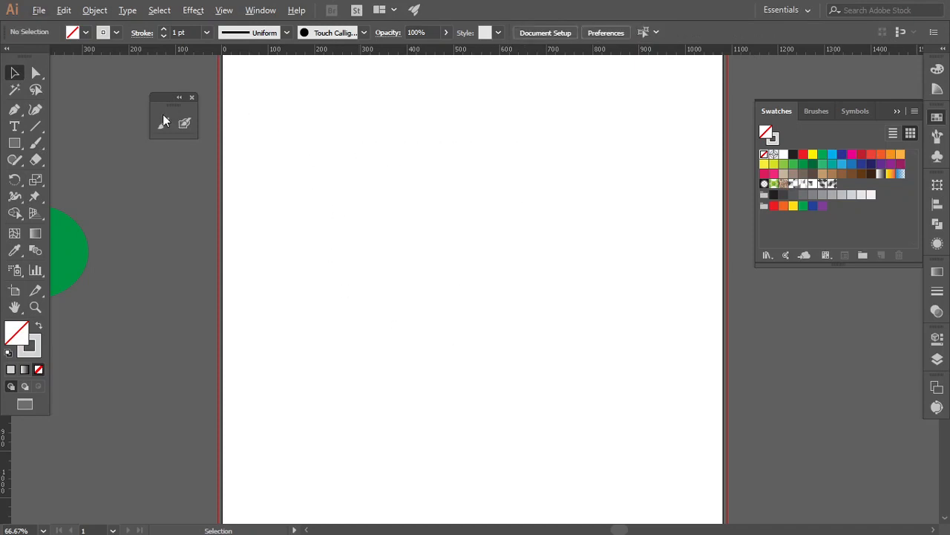
Step: Bring up the color settings and paint a large curved light-gray stroke across the artboard with the Paintbrush
{"action": "mouse_move", "coordinate": [153, 93]}
{"action": "left_mouse_down"}
{"action": "mouse_move", "coordinate": [306, 115]}
{"action": "mouse_move", "coordinate": [438, 195]}
{"action": "mouse_move", "coordinate": [210, 171]}
{"action": "mouse_move", "coordinate": [384, 187]}
{"action": "left_mouse_up"}
{"action": "left_click", "coordinate": [30, 346]}
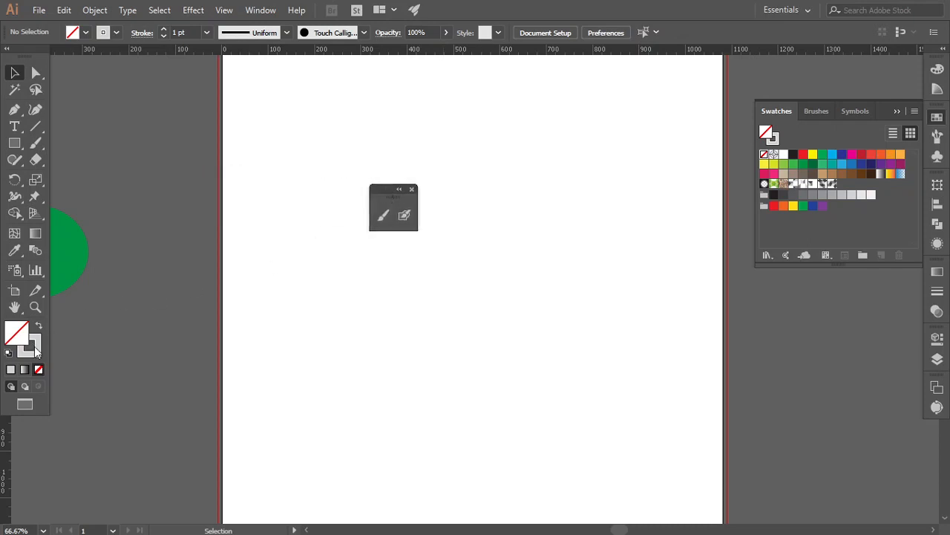
{"action": "left_click", "coordinate": [17, 332]}
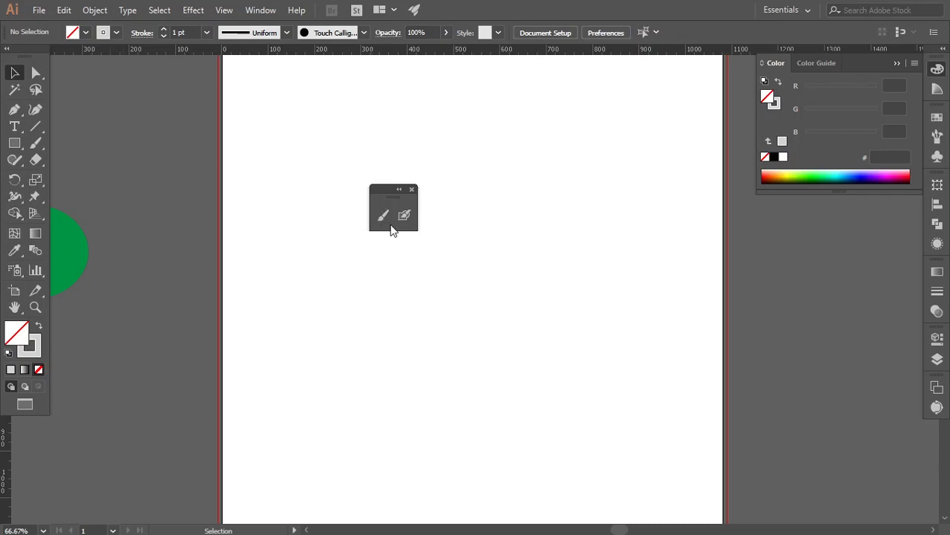
{"action": "left_click_drag", "start_coordinate": [386, 185], "coordinate": [135, 160]}
{"action": "left_click", "coordinate": [132, 192]}
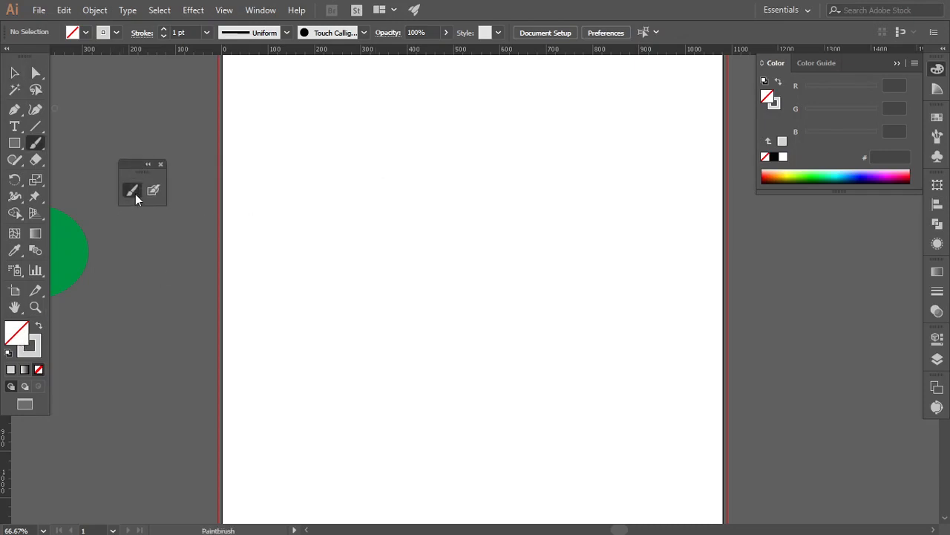
{"action": "mouse_move", "coordinate": [323, 229]}
{"action": "left_mouse_down"}
{"action": "mouse_move", "coordinate": [606, 180]}
{"action": "mouse_move", "coordinate": [514, 363]}
{"action": "left_mouse_up"}
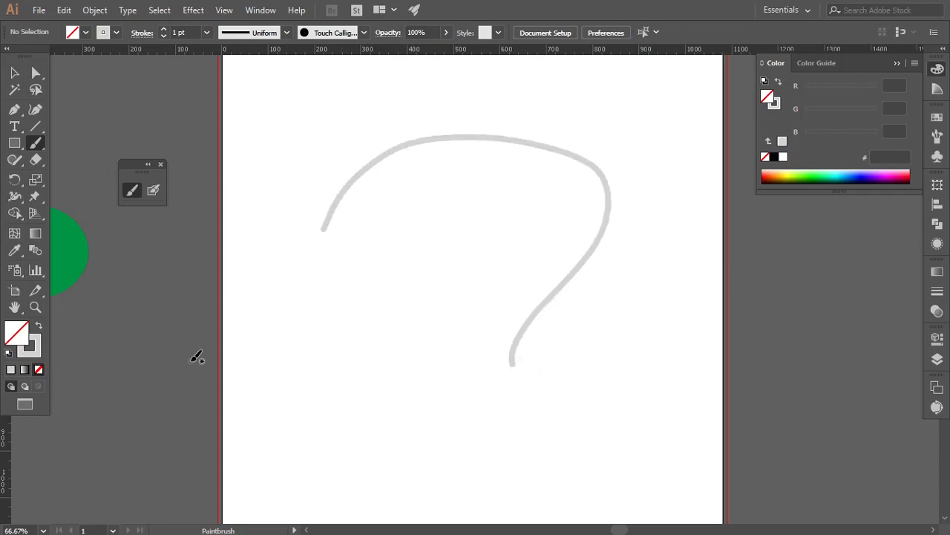
Step: Set the fill color to black and paint a second curved stroke overlapping the first
{"action": "left_click", "coordinate": [774, 157]}
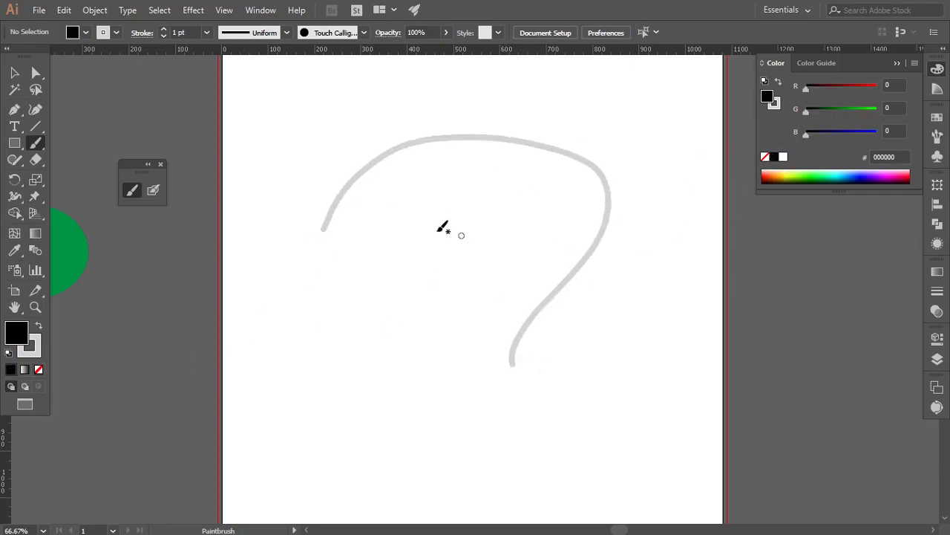
{"action": "left_click_drag", "start_coordinate": [401, 219], "coordinate": [432, 320]}
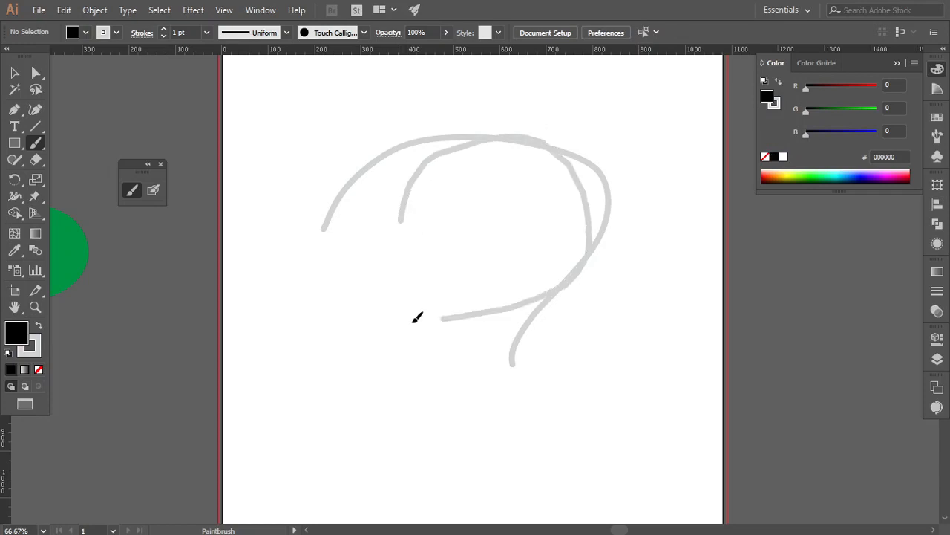
{"action": "left_click", "coordinate": [773, 158]}
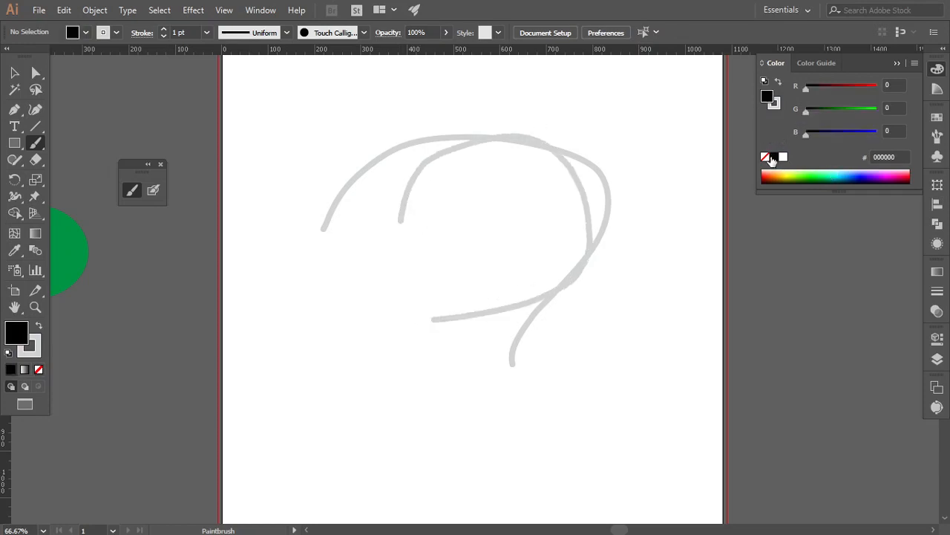
Step: Set the stroke color to black and paint a third curved brush stroke over the gray ones
{"action": "left_click", "coordinate": [31, 347]}
{"action": "left_click", "coordinate": [774, 156]}
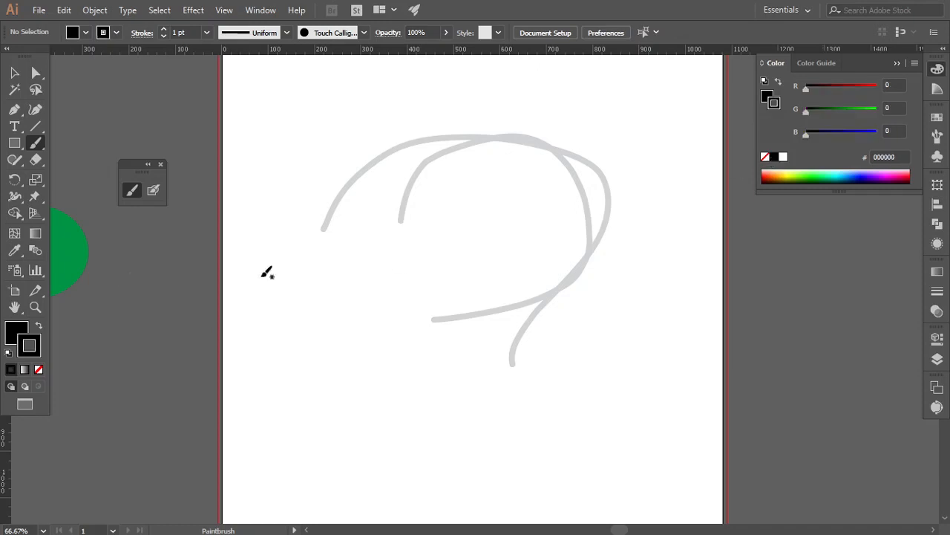
{"action": "mouse_move", "coordinate": [313, 211]}
{"action": "left_mouse_down"}
{"action": "mouse_move", "coordinate": [386, 132]}
{"action": "mouse_move", "coordinate": [403, 277]}
{"action": "left_mouse_up"}
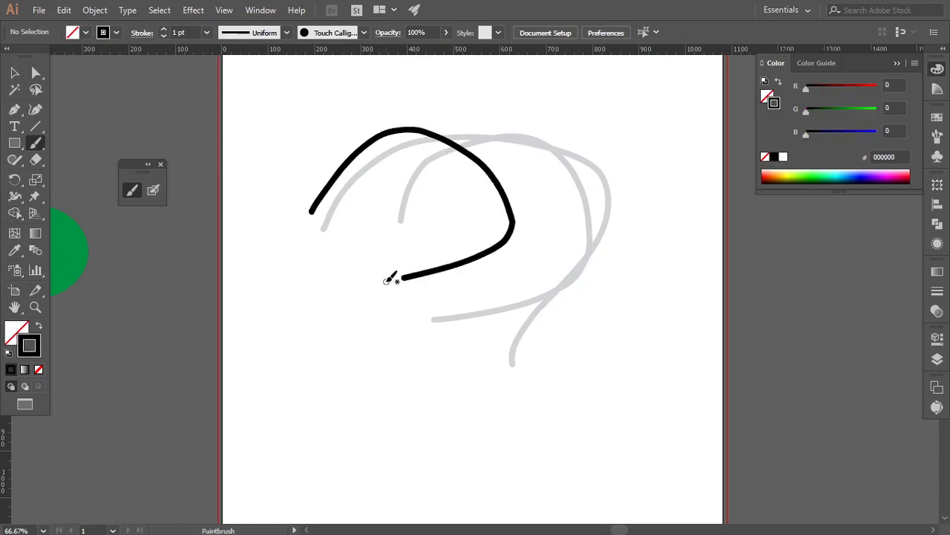
Step: Select the black brush curve and try thicker and thinner stroke weights, finishing at 6 pt
{"action": "left_click", "coordinate": [14, 72]}
{"action": "scroll", "coordinate": [449, 183], "scroll_direction": "up", "scroll_amount": 3}
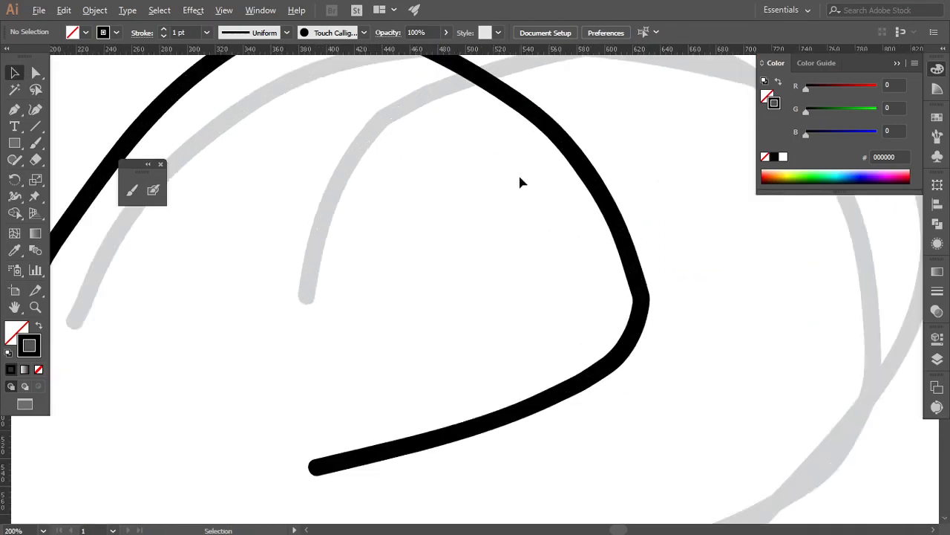
{"action": "scroll", "coordinate": [520, 178], "scroll_direction": "up", "scroll_amount": 2}
{"action": "scroll", "coordinate": [657, 124], "scroll_direction": "up", "scroll_amount": 2}
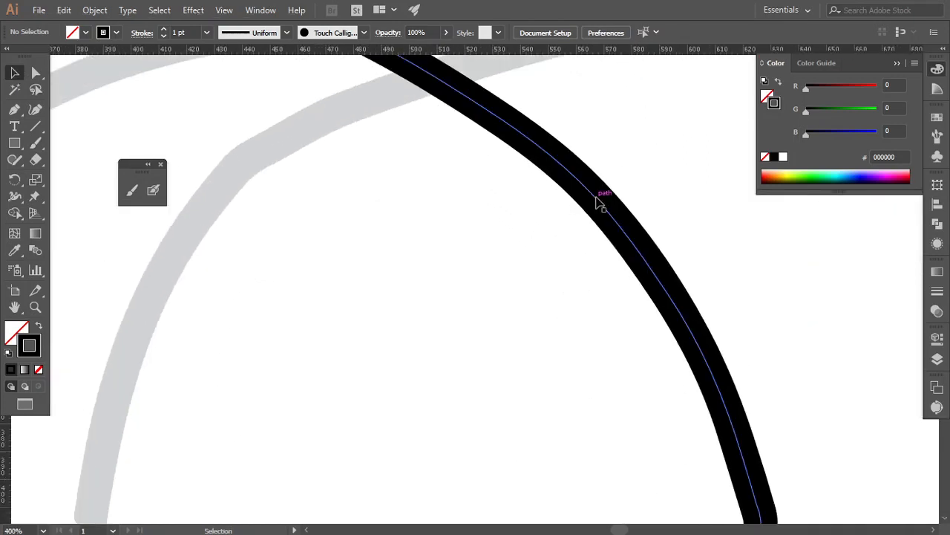
{"action": "left_click", "coordinate": [600, 202]}
{"action": "scroll", "coordinate": [478, 254], "scroll_direction": "down", "scroll_amount": 6}
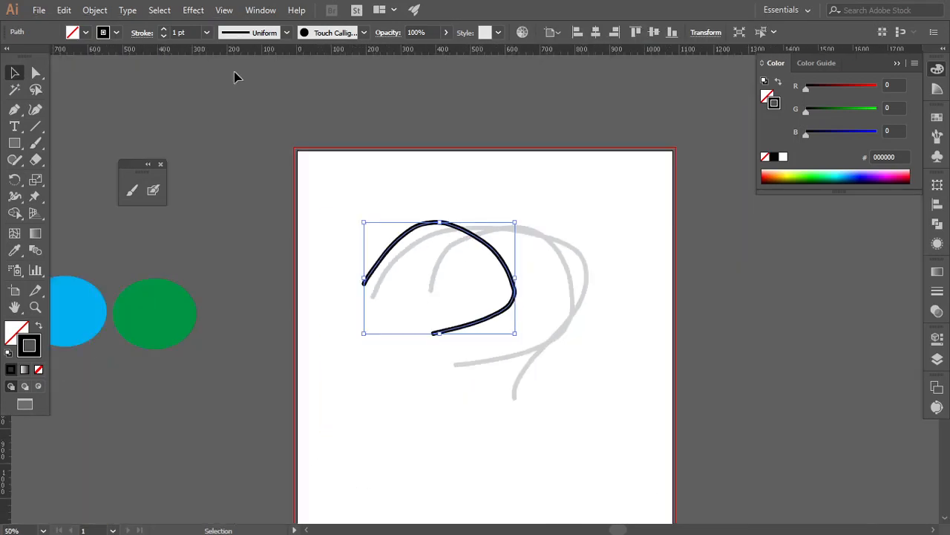
{"action": "scroll", "coordinate": [187, 34], "scroll_direction": "up", "scroll_amount": 12}
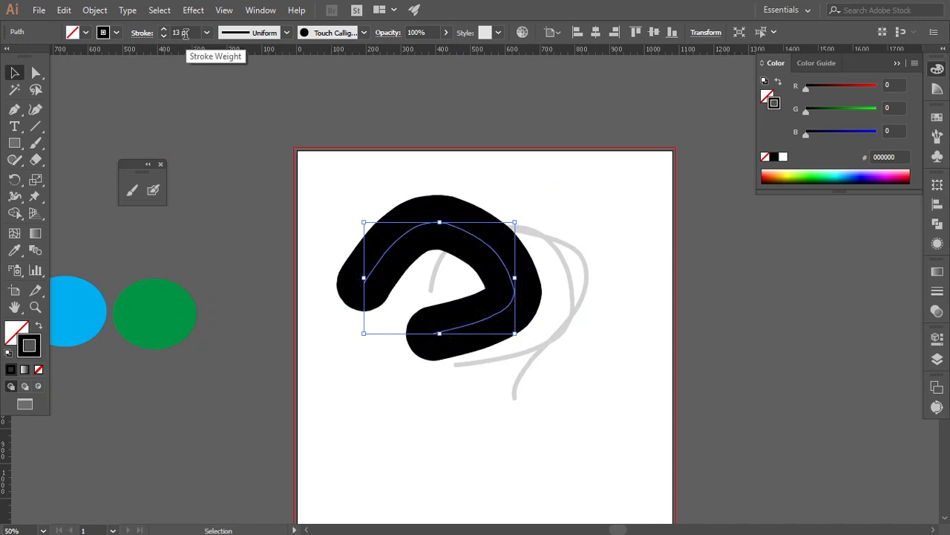
{"action": "scroll", "coordinate": [186, 34], "scroll_direction": "down", "scroll_amount": 7}
{"action": "scroll", "coordinate": [453, 220], "scroll_direction": "down", "scroll_amount": 2}
{"action": "scroll", "coordinate": [486, 317], "scroll_direction": "up", "scroll_amount": 5}
{"action": "scroll", "coordinate": [485, 316], "scroll_direction": "down", "scroll_amount": 5}
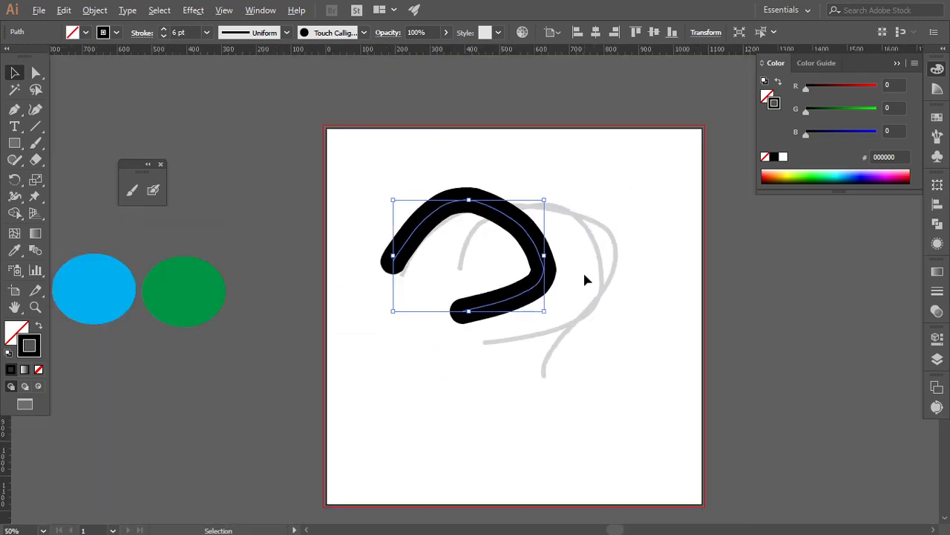
Step: Delete all three brush strokes from the artboard
{"action": "left_click_drag", "start_coordinate": [374, 191], "coordinate": [696, 367]}
{"action": "key", "text": "Delete"}
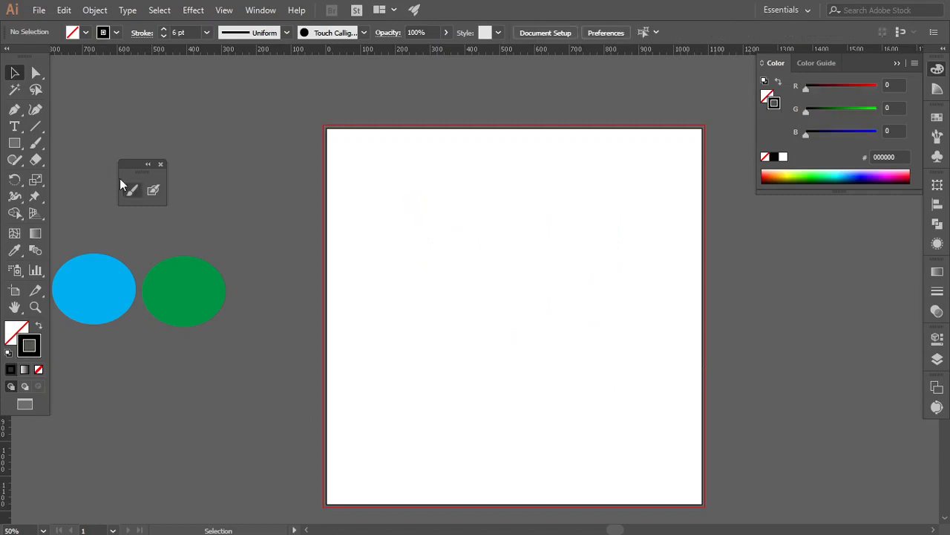
Step: Paint a long curved black stroke ending in a loop across the artboard with the Paintbrush tool
{"action": "key", "text": "b"}
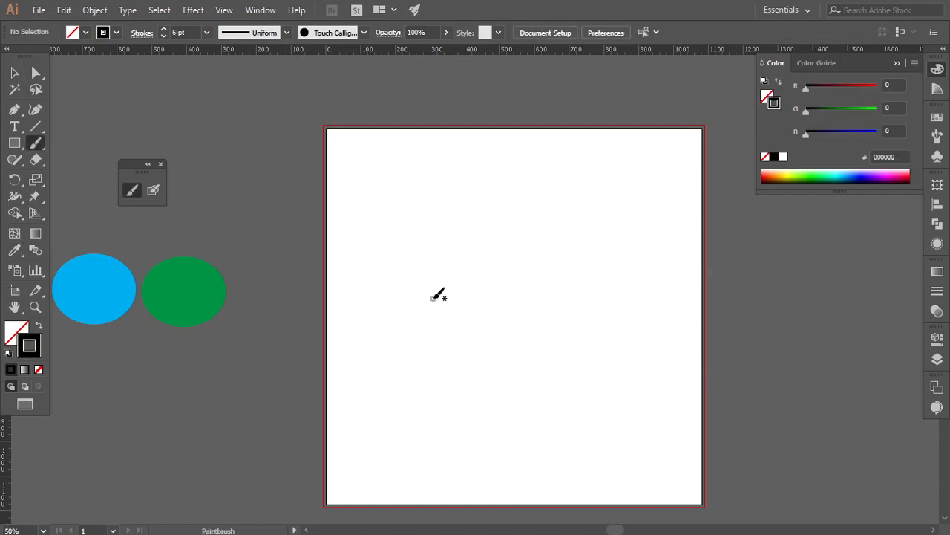
{"action": "mouse_move", "coordinate": [435, 293]}
{"action": "left_mouse_down"}
{"action": "mouse_move", "coordinate": [562, 219]}
{"action": "mouse_move", "coordinate": [495, 373]}
{"action": "mouse_move", "coordinate": [631, 416]}
{"action": "left_mouse_up"}
{"action": "scroll", "coordinate": [522, 331], "scroll_direction": "up", "scroll_amount": 2}
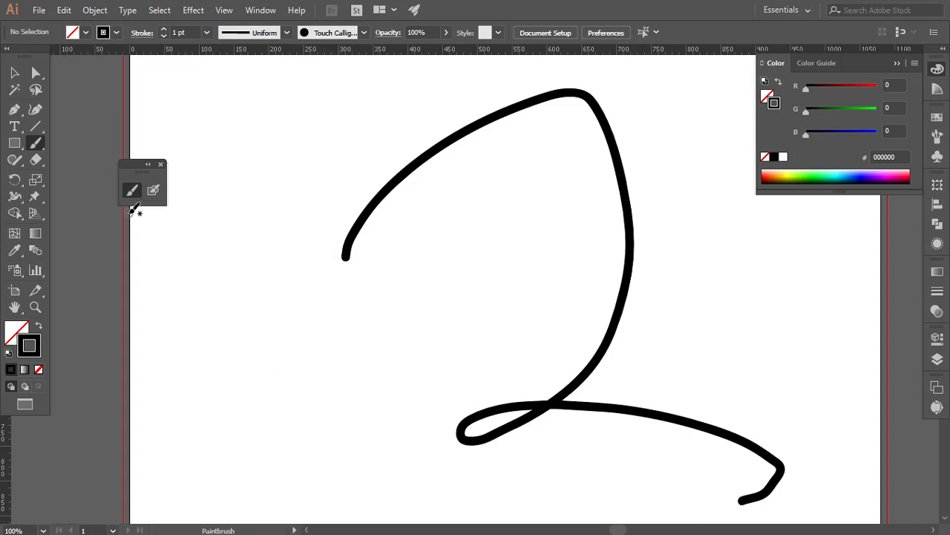
{"action": "scroll", "coordinate": [563, 223], "scroll_direction": "up", "scroll_amount": 1}
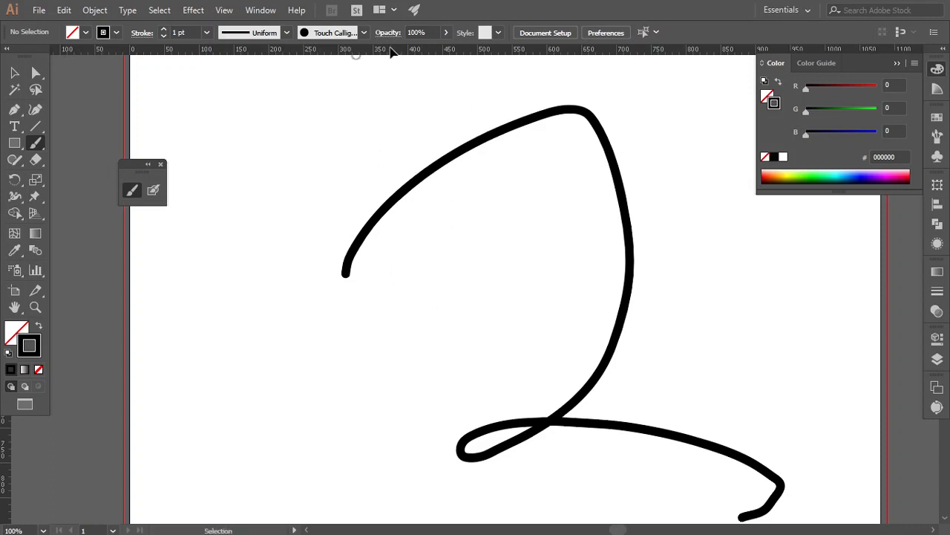
Step: Try several calligraphic brush definitions for the Paintbrush, including 15 pt. Round and 5 pt. Oval
{"action": "left_click", "coordinate": [364, 33]}
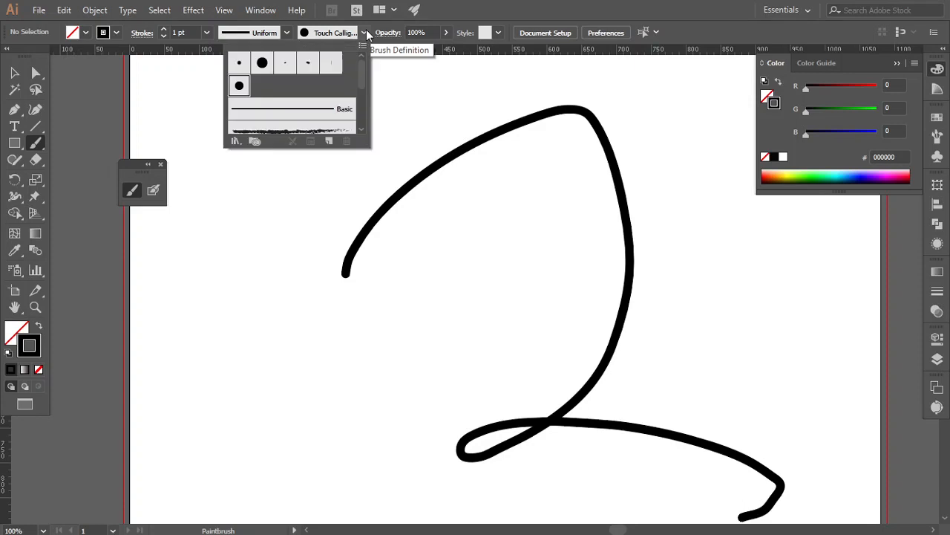
{"action": "left_click", "coordinate": [237, 65]}
{"action": "left_click", "coordinate": [264, 64]}
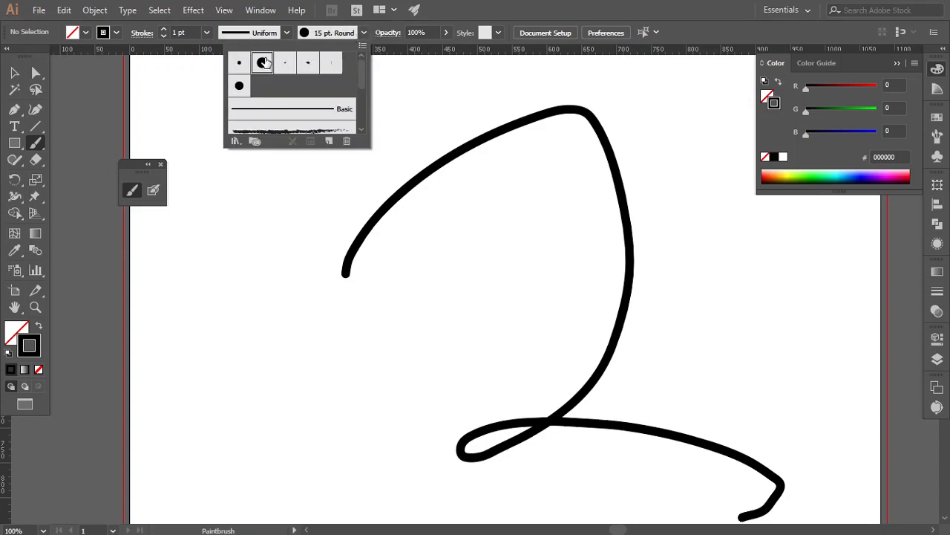
{"action": "left_click", "coordinate": [288, 66]}
{"action": "left_click", "coordinate": [308, 65]}
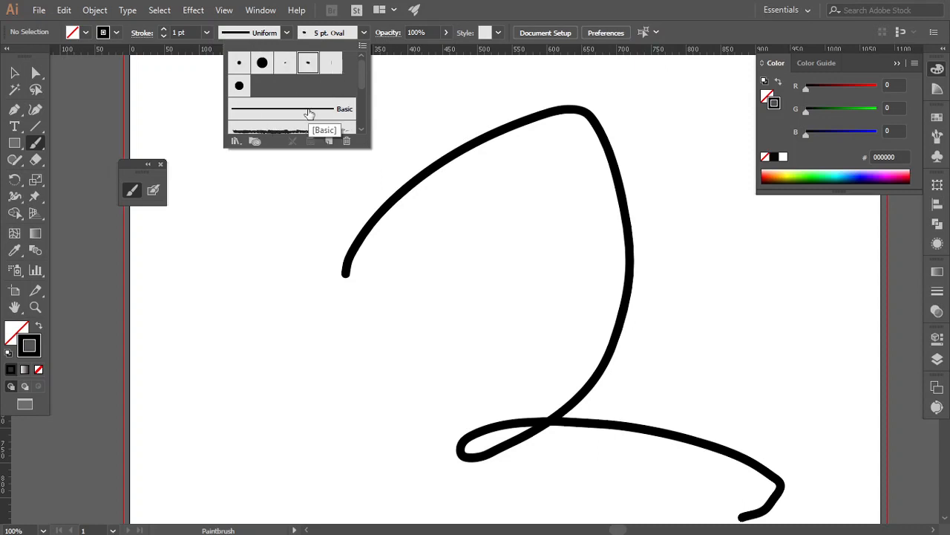
Step: Choose the thick rough dry-ink art brush and paint looping strokes over the smooth black curve
{"action": "scroll", "coordinate": [309, 111], "scroll_direction": "down", "scroll_amount": 4}
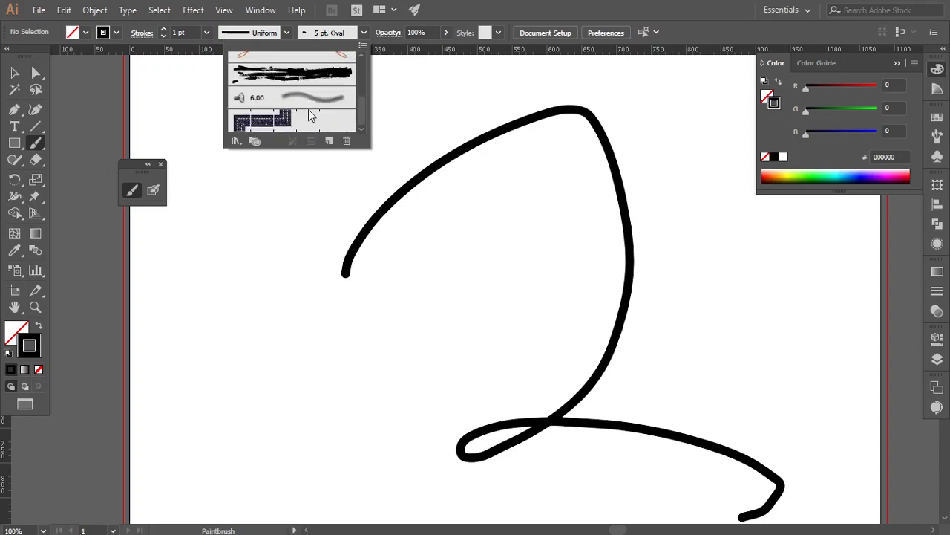
{"action": "scroll", "coordinate": [308, 111], "scroll_direction": "up", "scroll_amount": 4}
{"action": "scroll", "coordinate": [308, 109], "scroll_direction": "down", "scroll_amount": 4}
{"action": "left_click", "coordinate": [300, 92]}
{"action": "left_click", "coordinate": [447, 242]}
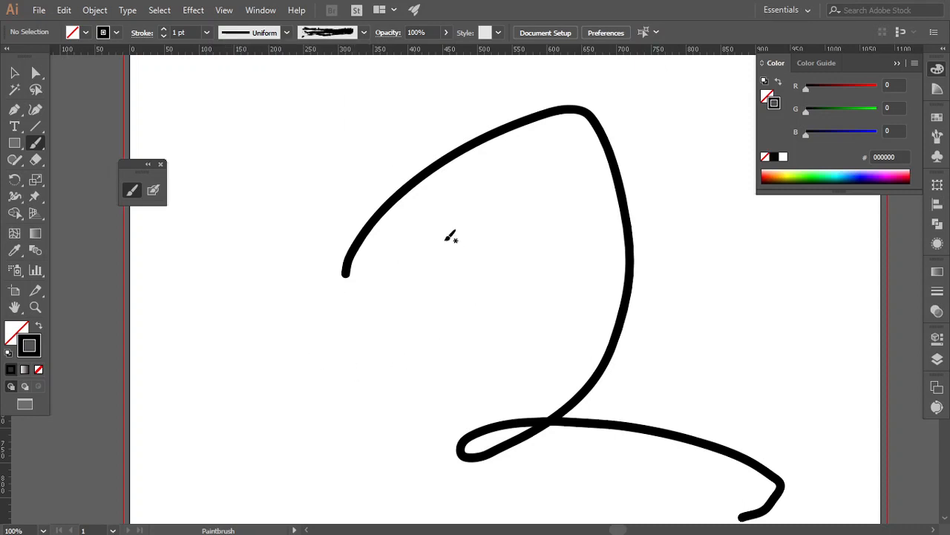
{"action": "mouse_move", "coordinate": [432, 231]}
{"action": "left_mouse_down"}
{"action": "mouse_move", "coordinate": [189, 398]}
{"action": "mouse_move", "coordinate": [350, 432]}
{"action": "mouse_move", "coordinate": [360, 453]}
{"action": "left_mouse_up"}
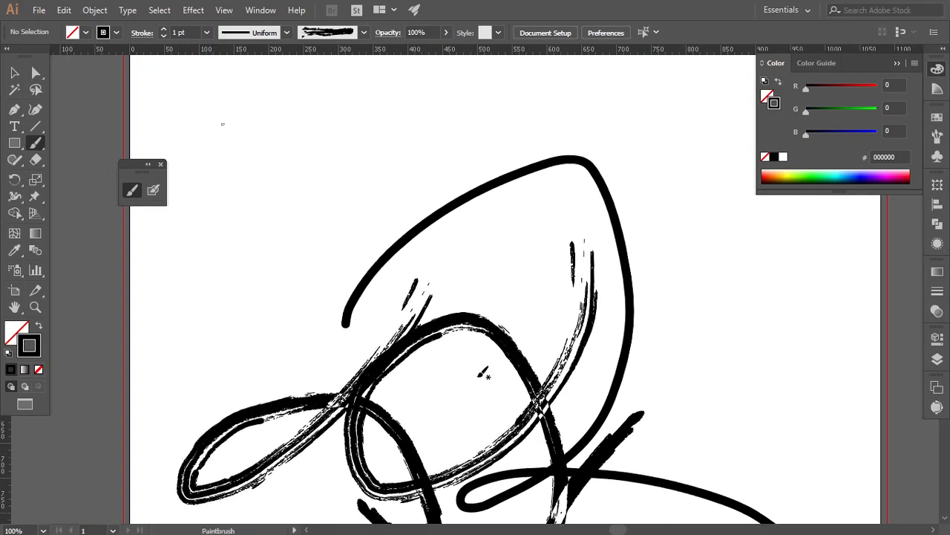
{"action": "scroll", "coordinate": [454, 329], "scroll_direction": "down", "scroll_amount": 2}
Step: Load the Arrows_Special brush library and paint two curved arrows near the artboard's upper edge with its first arrow brush
{"action": "left_click", "coordinate": [364, 33]}
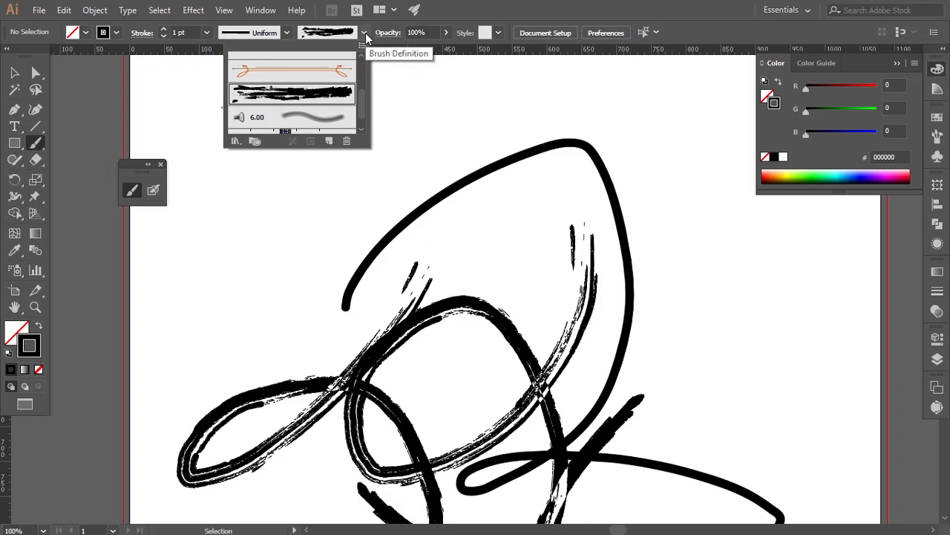
{"action": "left_click", "coordinate": [235, 142]}
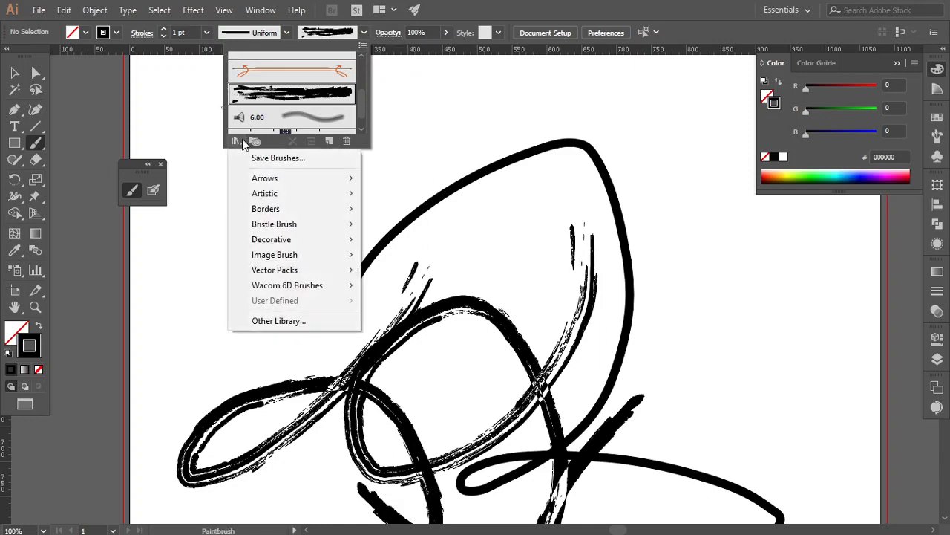
{"action": "mouse_move", "coordinate": [331, 179]}
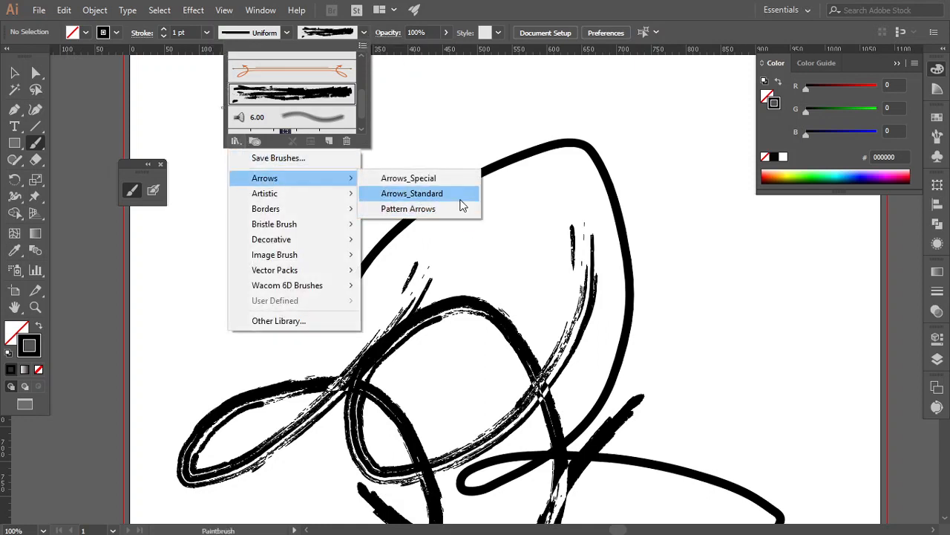
{"action": "left_click", "coordinate": [427, 180]}
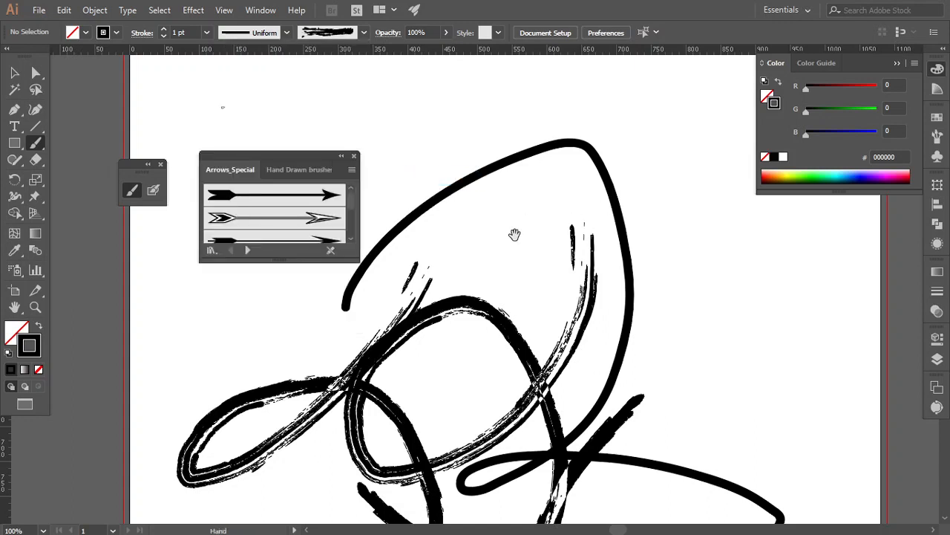
{"action": "left_click", "coordinate": [254, 194]}
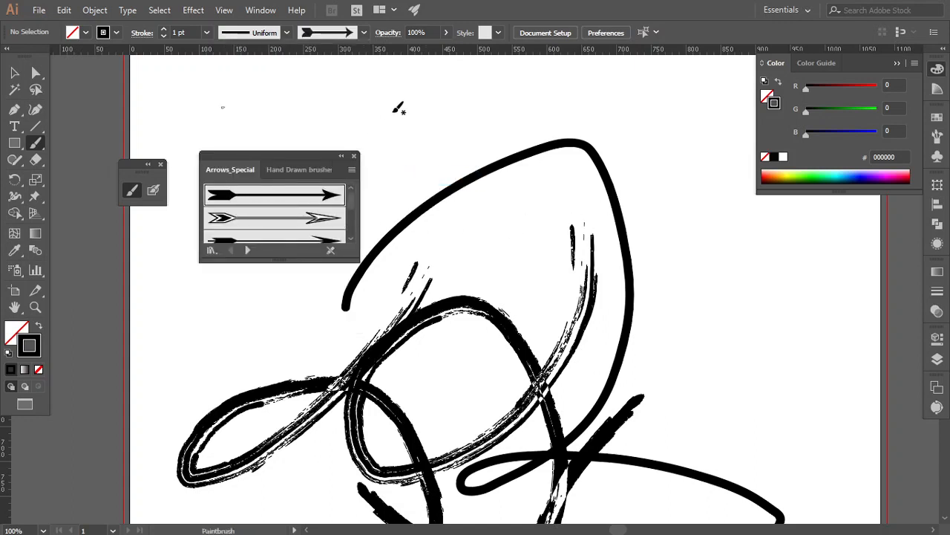
{"action": "left_click_drag", "start_coordinate": [481, 111], "coordinate": [711, 231]}
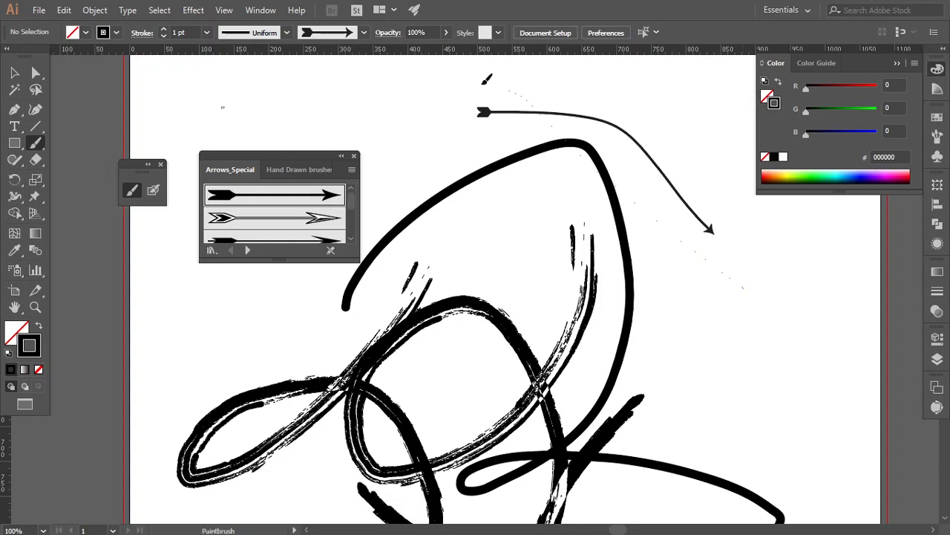
{"action": "left_click_drag", "start_coordinate": [486, 78], "coordinate": [395, 74]}
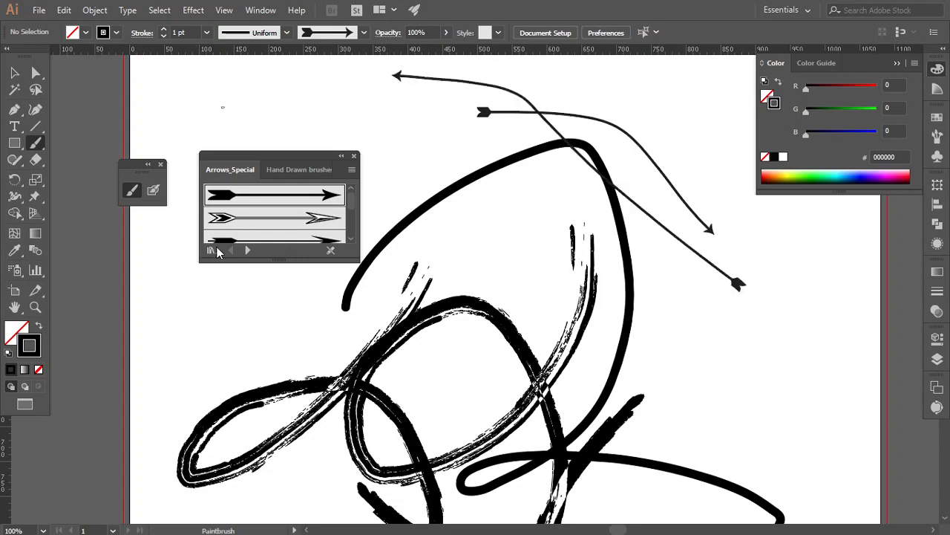
Step: Paint a short stroke beside the arrows with a scribble brush from the Hand Drawn brushes vector pack, and close the brush libraries
{"action": "left_click", "coordinate": [297, 169]}
{"action": "left_click", "coordinate": [294, 241]}
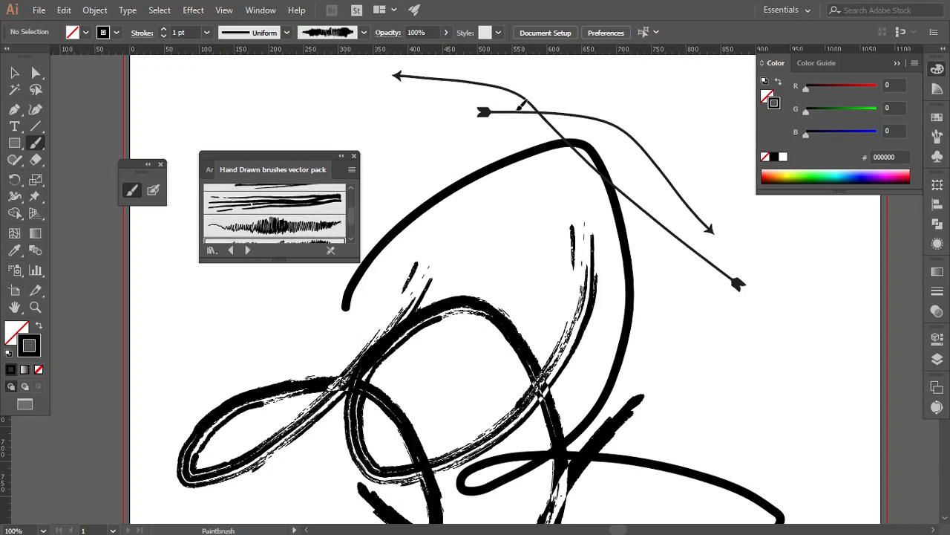
{"action": "left_click_drag", "start_coordinate": [520, 110], "coordinate": [362, 176]}
{"action": "left_click", "coordinate": [15, 73]}
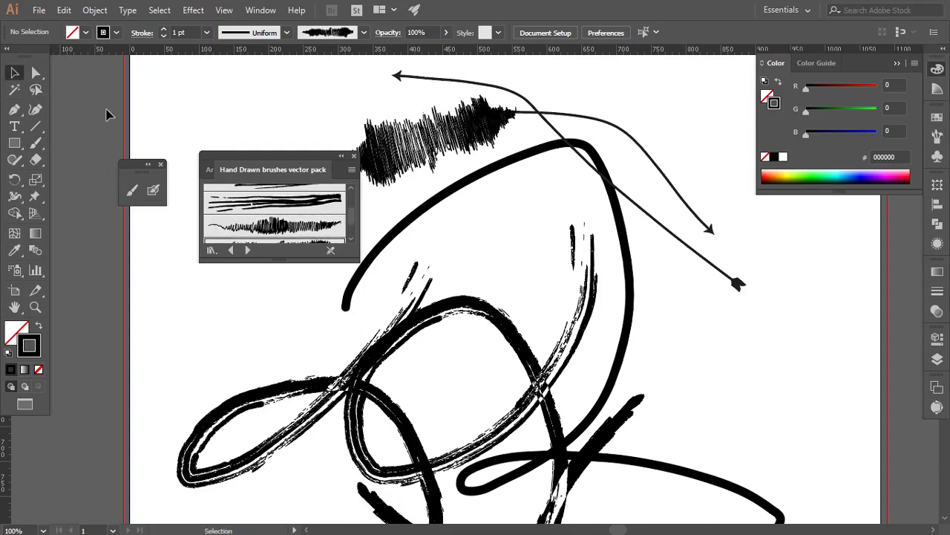
{"action": "left_click", "coordinate": [352, 157]}
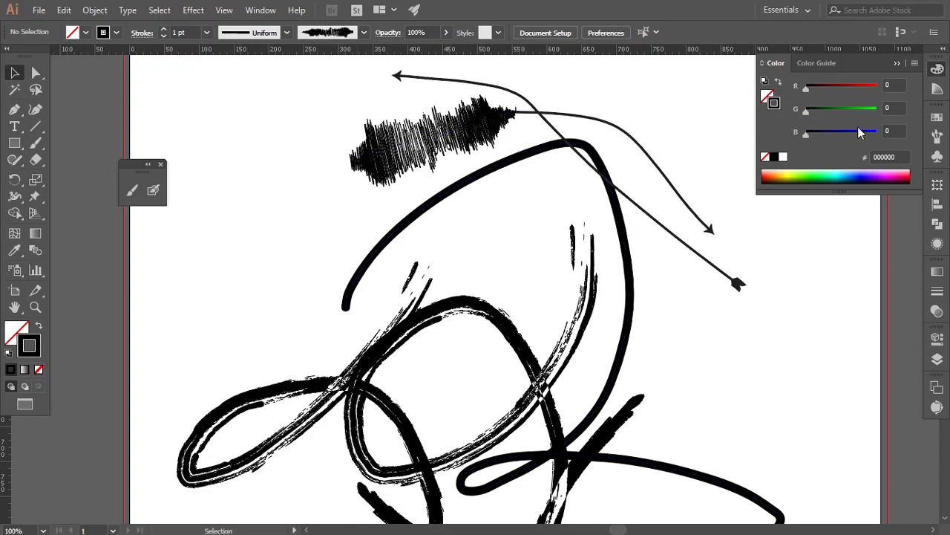
Step: Show the document's brushes, choose the orange ornamental brush and paint a curved stroke on the artboard's empty left area
{"action": "left_click", "coordinate": [938, 136]}
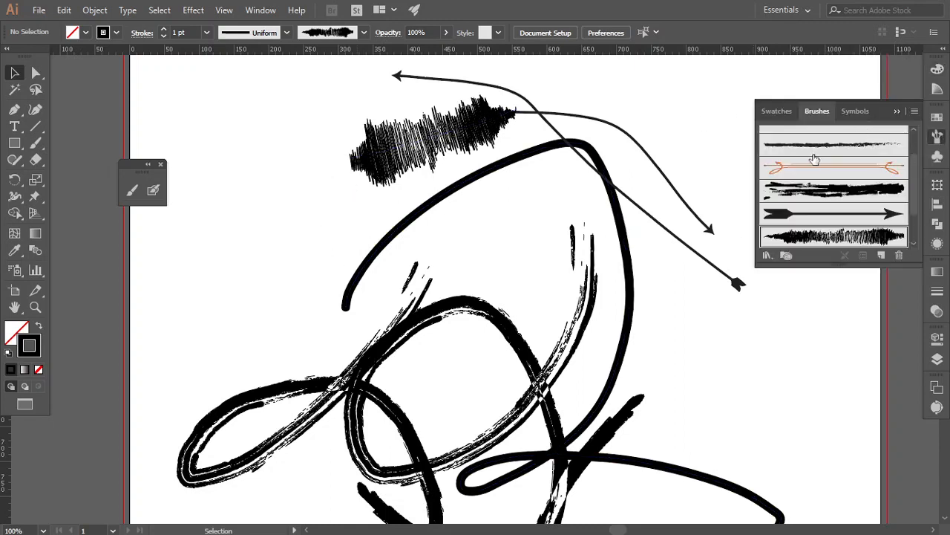
{"action": "scroll", "coordinate": [794, 199], "scroll_direction": "up", "scroll_amount": 2}
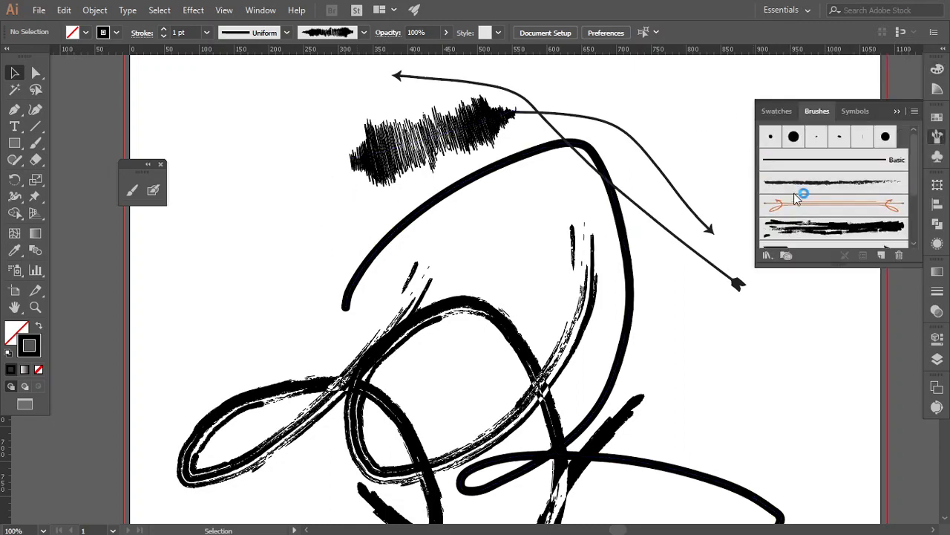
{"action": "left_click", "coordinate": [268, 10]}
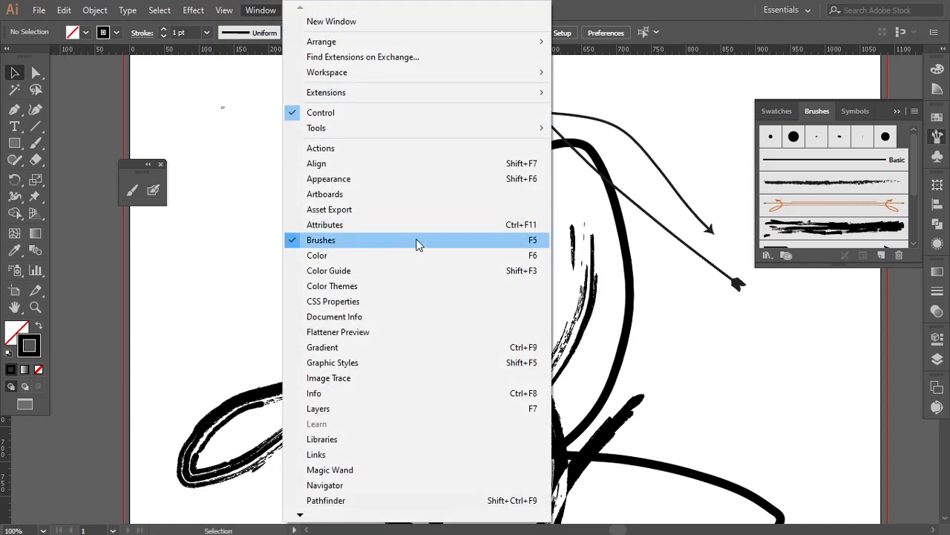
{"action": "left_click", "coordinate": [847, 208]}
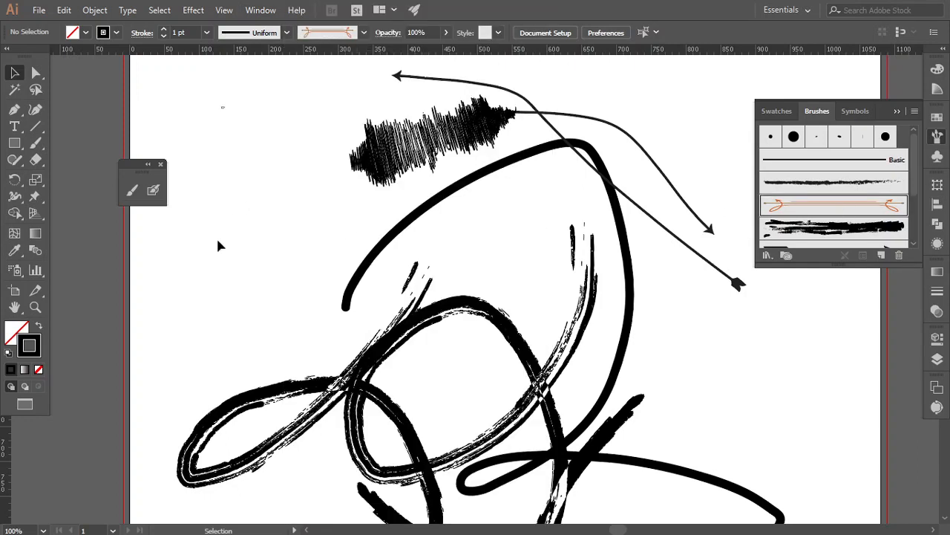
{"action": "left_click", "coordinate": [132, 190]}
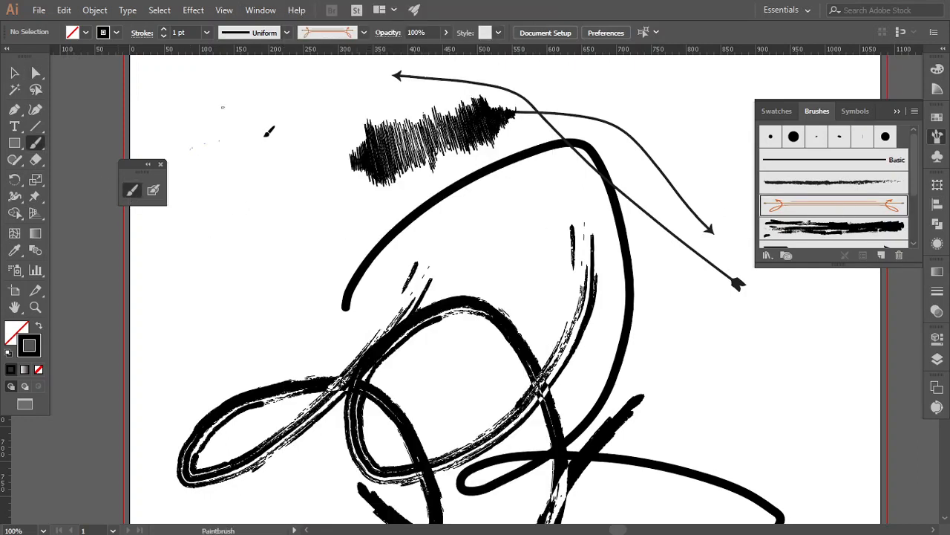
{"action": "left_click_drag", "start_coordinate": [230, 338], "coordinate": [199, 331]}
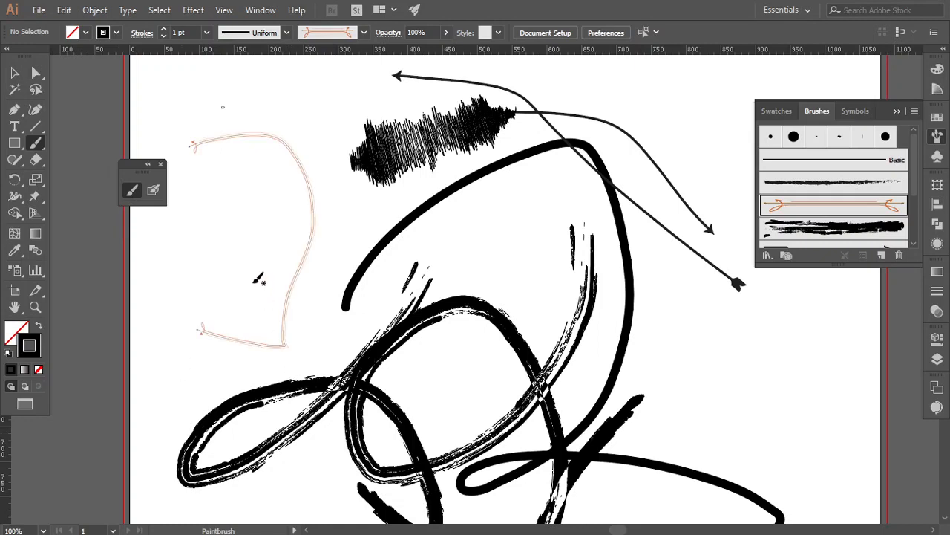
{"action": "left_click", "coordinate": [14, 72]}
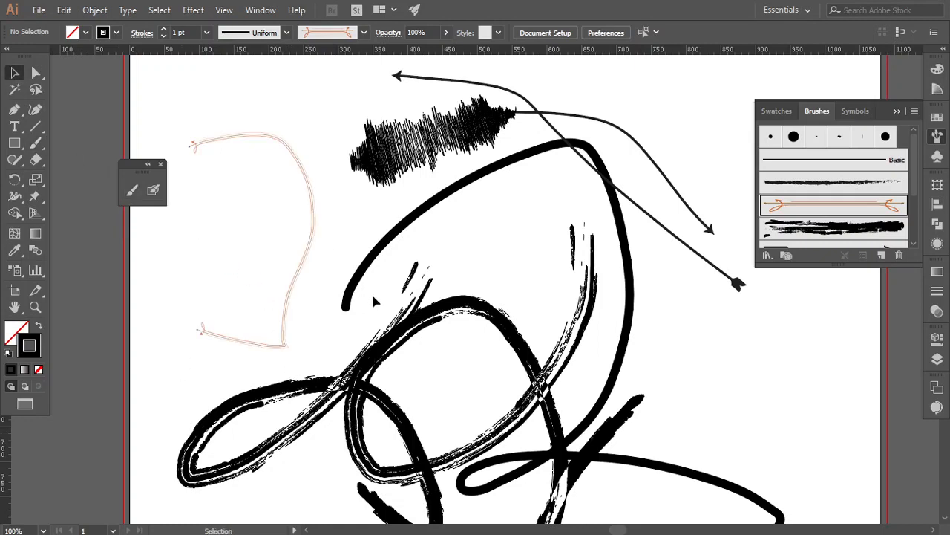
Step: Select all the painted strokes on the artboard and delete them
{"action": "left_click", "coordinate": [152, 191]}
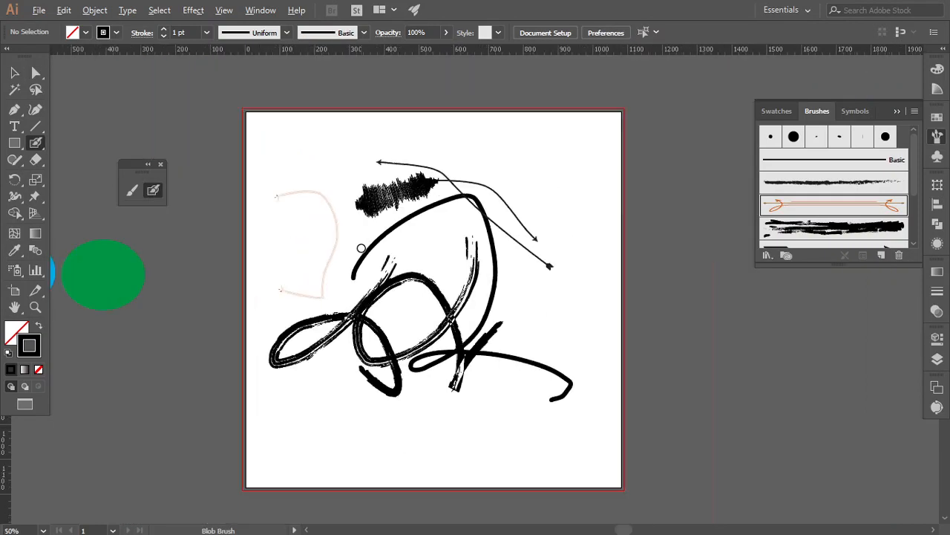
{"action": "scroll", "coordinate": [356, 238], "scroll_direction": "down", "scroll_amount": 2}
{"action": "left_click", "coordinate": [15, 74]}
{"action": "left_click_drag", "start_coordinate": [291, 146], "coordinate": [552, 488]}
{"action": "key", "text": "Delete"}
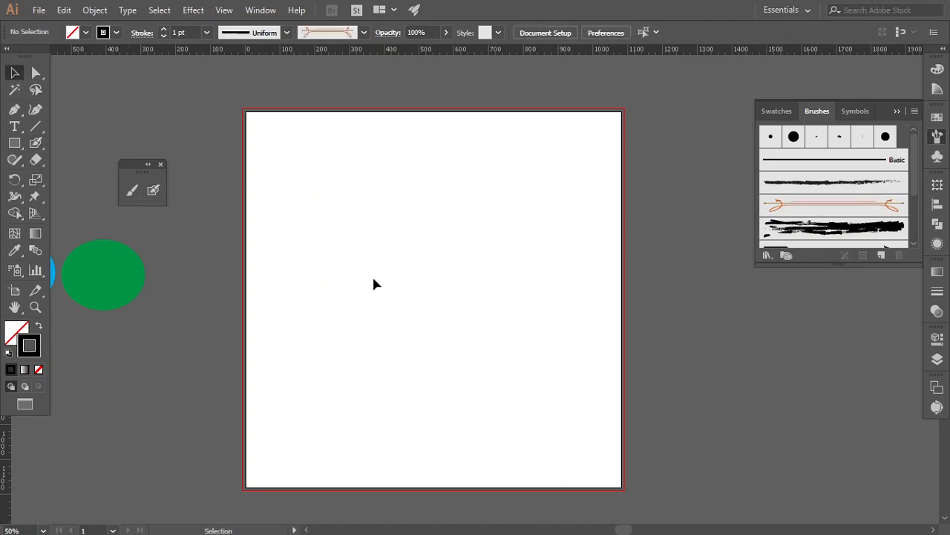
Step: Paint overlapping black strokes with the Blob Brush tool so they merge into one large shape with a small gap
{"action": "scroll", "coordinate": [403, 246], "scroll_direction": "up", "scroll_amount": 2}
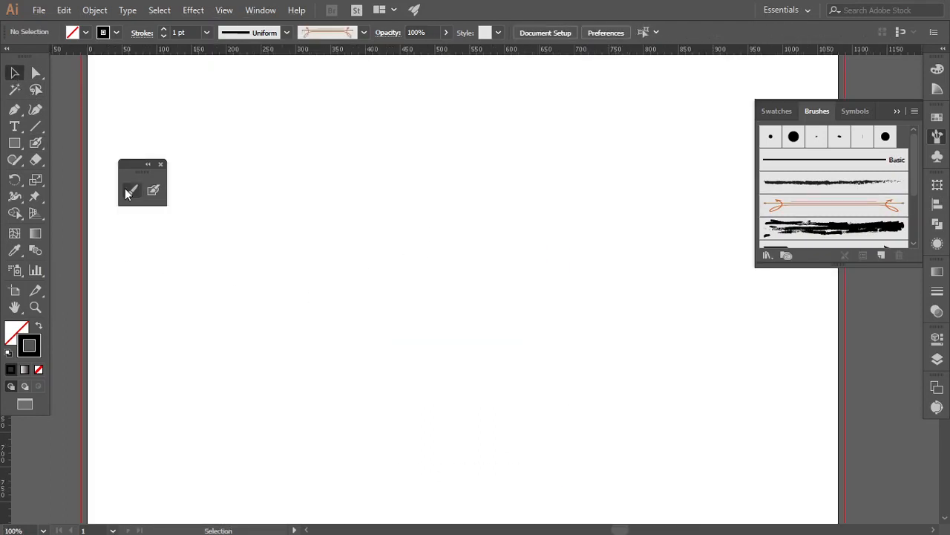
{"action": "left_click", "coordinate": [153, 190]}
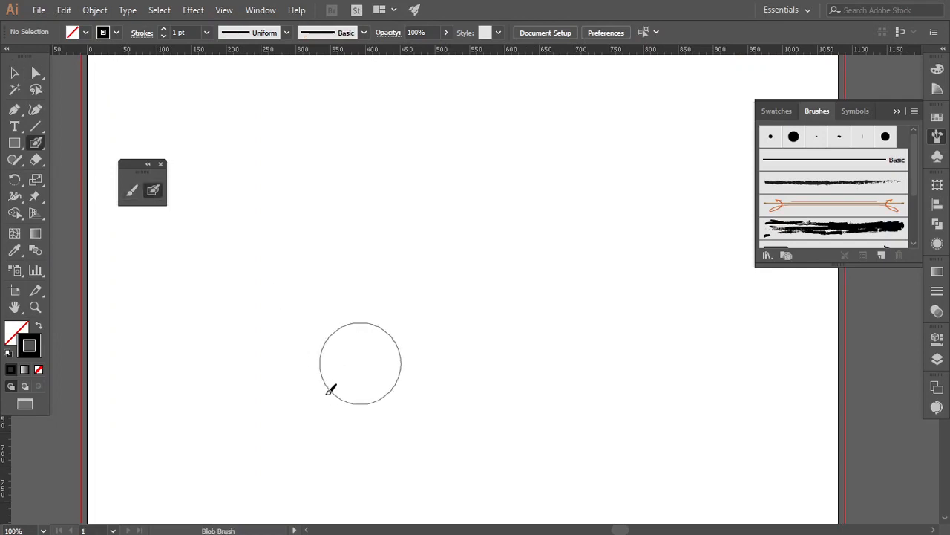
{"action": "mouse_move", "coordinate": [266, 395]}
{"action": "left_mouse_down"}
{"action": "mouse_move", "coordinate": [452, 244]}
{"action": "mouse_move", "coordinate": [670, 431]}
{"action": "mouse_move", "coordinate": [428, 310]}
{"action": "mouse_move", "coordinate": [269, 418]}
{"action": "mouse_move", "coordinate": [516, 399]}
{"action": "mouse_move", "coordinate": [453, 379]}
{"action": "mouse_move", "coordinate": [602, 441]}
{"action": "mouse_move", "coordinate": [365, 435]}
{"action": "mouse_move", "coordinate": [206, 456]}
{"action": "left_mouse_up"}
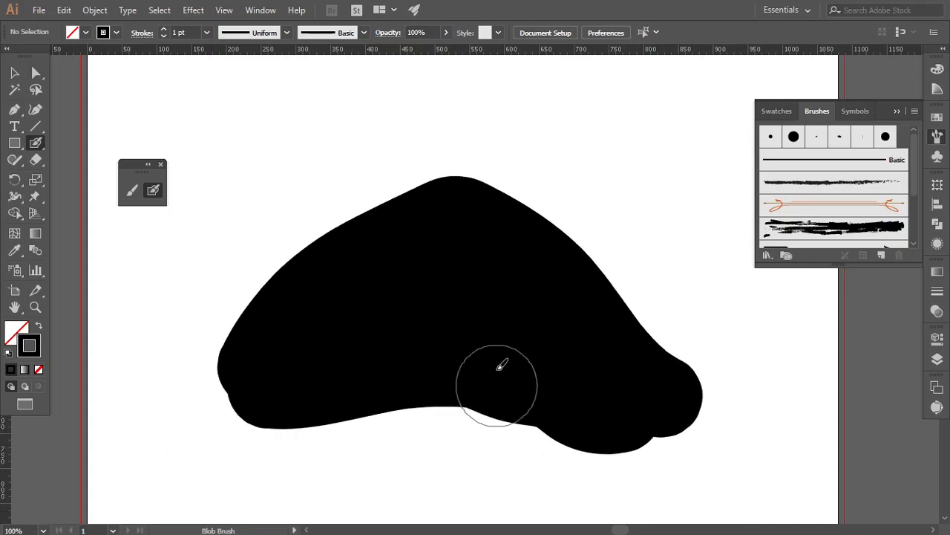
{"action": "mouse_move", "coordinate": [508, 200]}
{"action": "left_mouse_down"}
{"action": "mouse_move", "coordinate": [576, 158]}
{"action": "mouse_move", "coordinate": [669, 210]}
{"action": "mouse_move", "coordinate": [719, 373]}
{"action": "left_mouse_up"}
{"action": "left_click", "coordinate": [524, 175]}
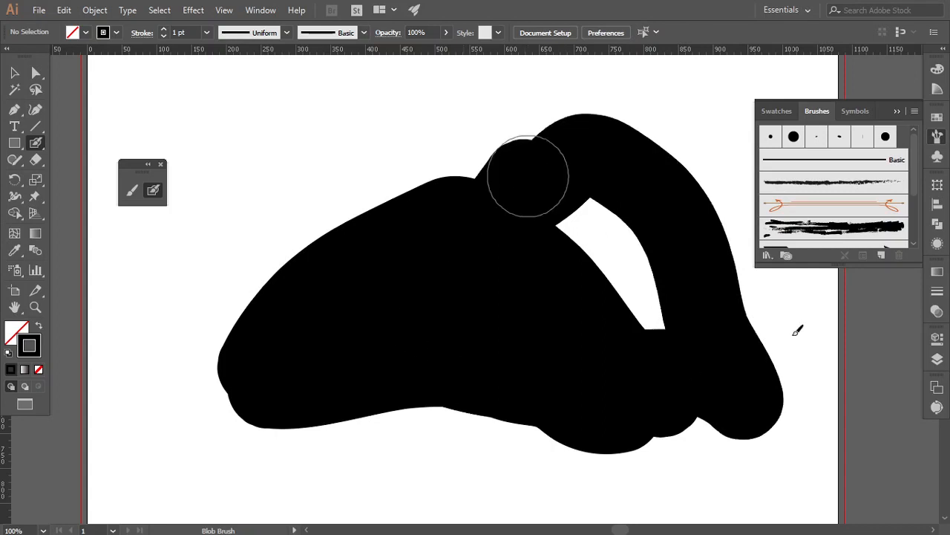
Step: Select the merged blob shape and move it left past the artboard's edge, then back toward the middle
{"action": "key", "text": "v"}
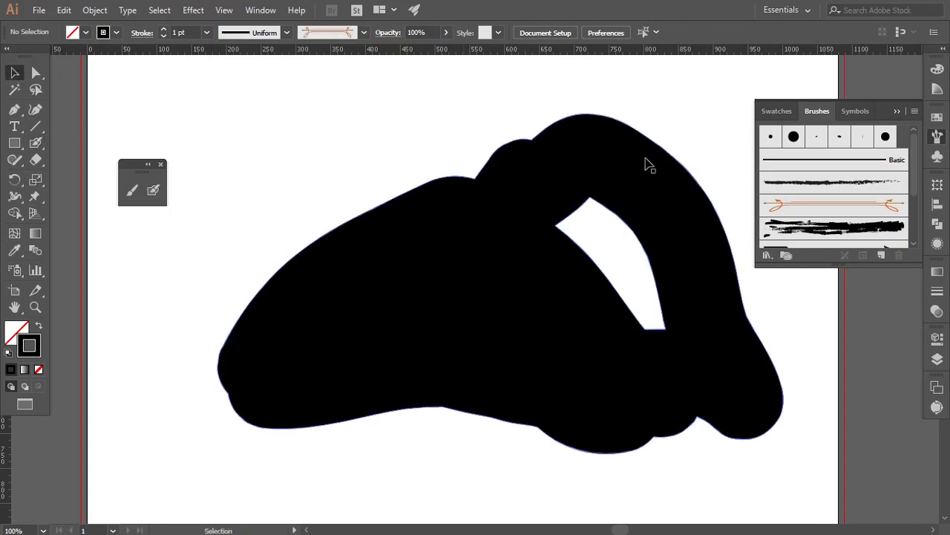
{"action": "left_click_drag", "start_coordinate": [647, 163], "coordinate": [454, 159]}
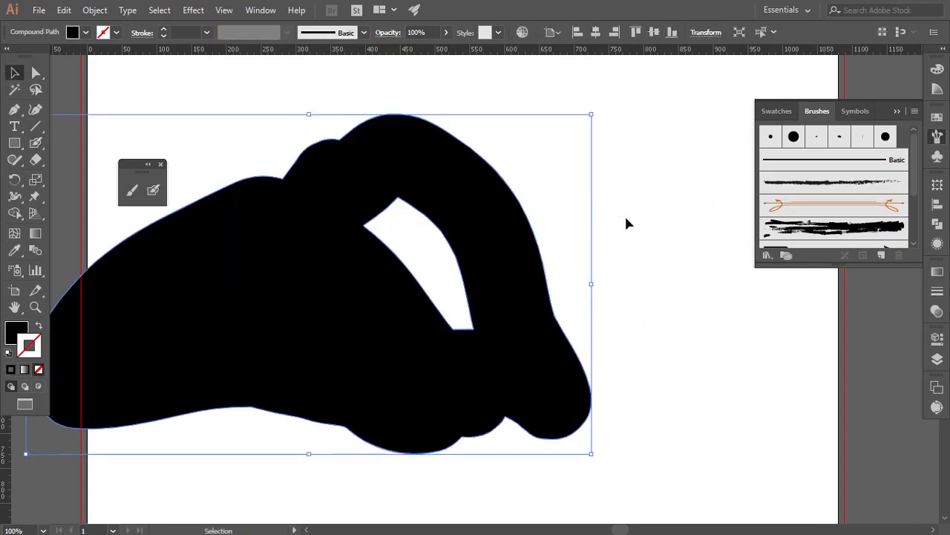
{"action": "left_click_drag", "start_coordinate": [574, 293], "coordinate": [675, 227]}
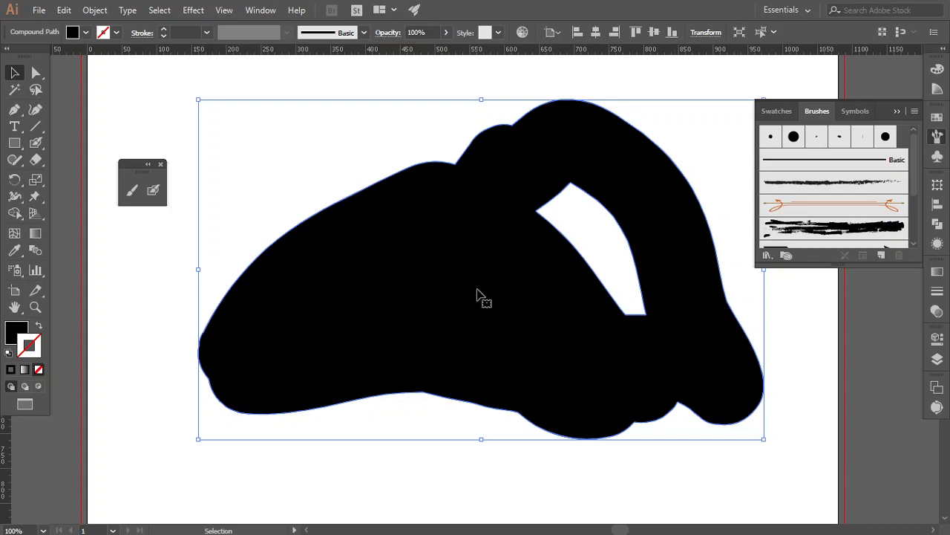
Step: Inspect the merged blob shape's edge up close and delete the shape from the artboard
{"action": "scroll", "coordinate": [394, 246], "scroll_direction": "up", "scroll_amount": 4}
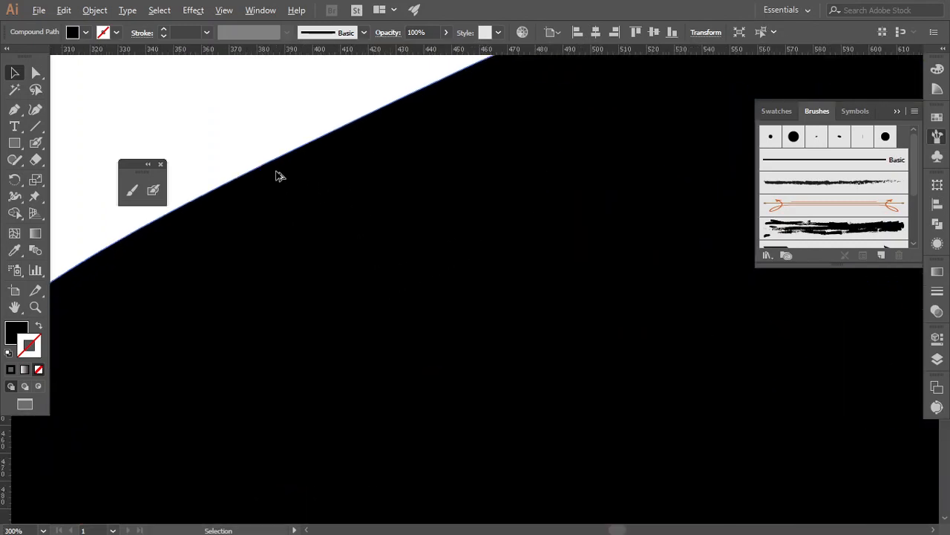
{"action": "scroll", "coordinate": [344, 275], "scroll_direction": "down", "scroll_amount": 6}
{"action": "key", "text": "Delete"}
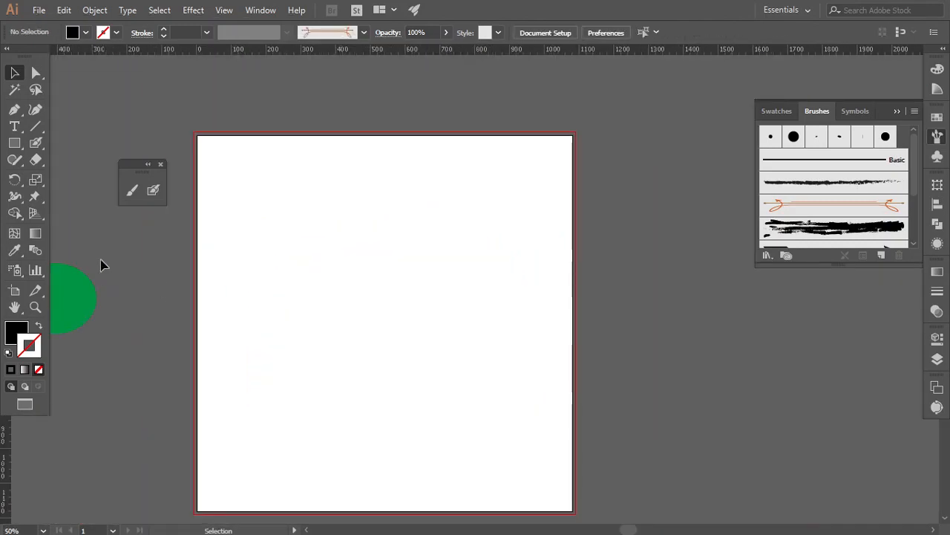
Step: Paint a short, slightly slanted black stroke with the Blob Brush tool in the artboard's upper half
{"action": "left_click", "coordinate": [153, 191]}
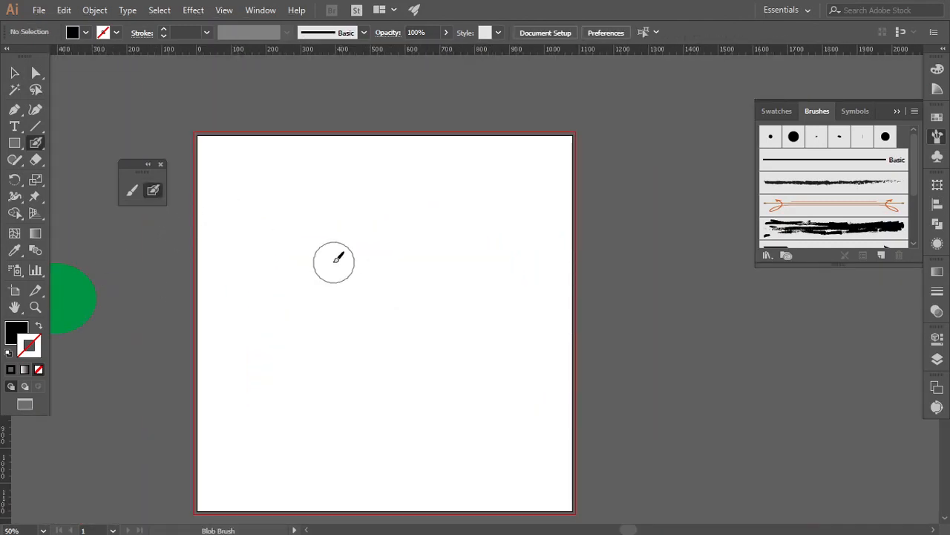
{"action": "key", "text": "bracketleft"}
{"action": "left_click_drag", "start_coordinate": [312, 252], "coordinate": [382, 263]}
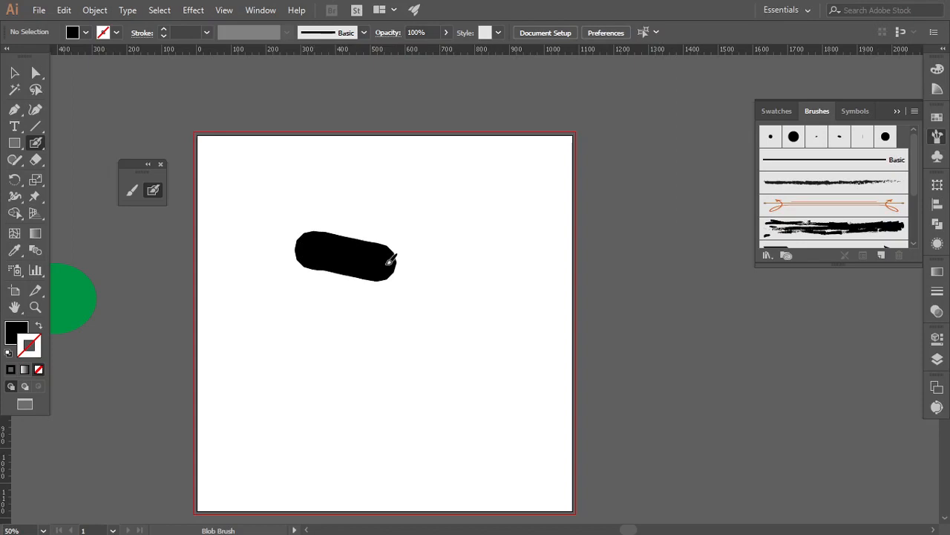
{"action": "key", "text": "shift+x"}
Step: Select the short Blob Brush stroke and delete it
{"action": "left_click", "coordinate": [15, 72]}
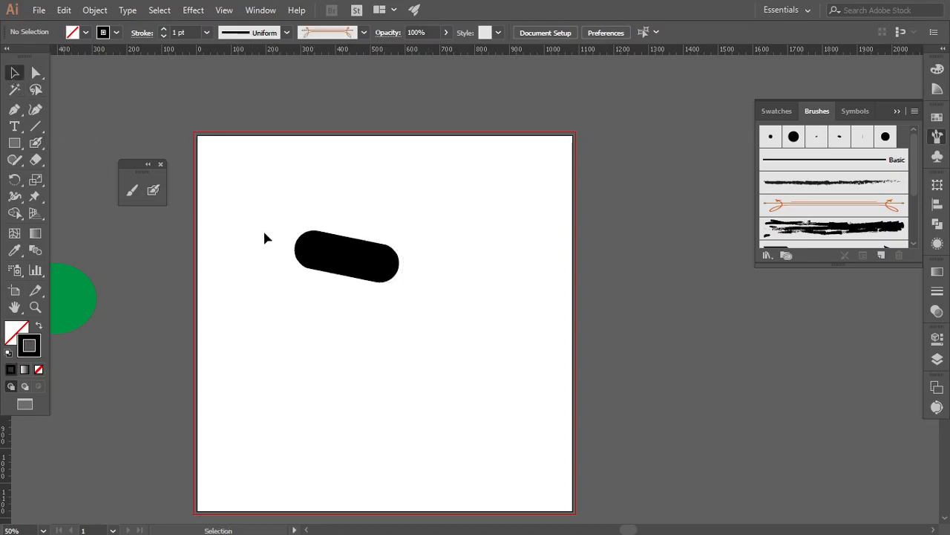
{"action": "left_click", "coordinate": [394, 266]}
{"action": "key", "text": "Delete"}
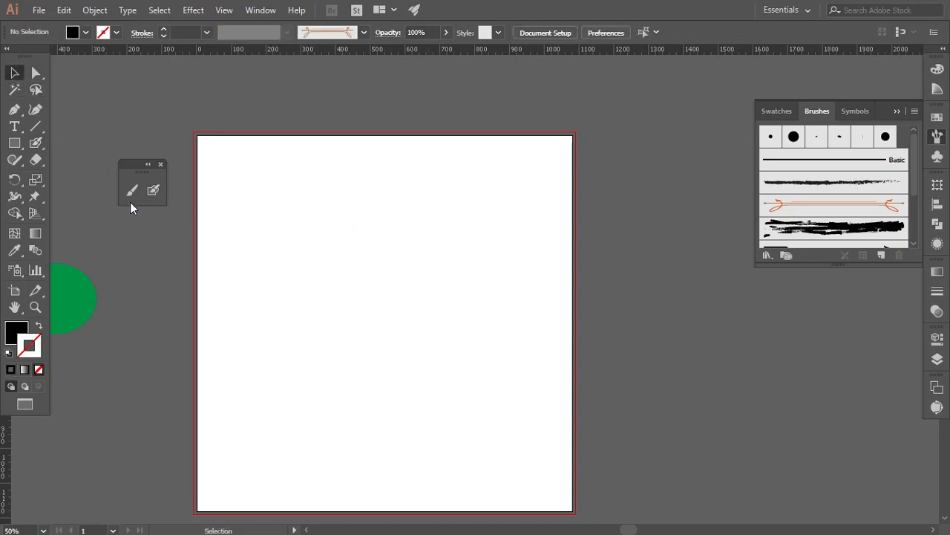
{"action": "scroll", "coordinate": [221, 186], "scroll_direction": "up", "scroll_amount": 1}
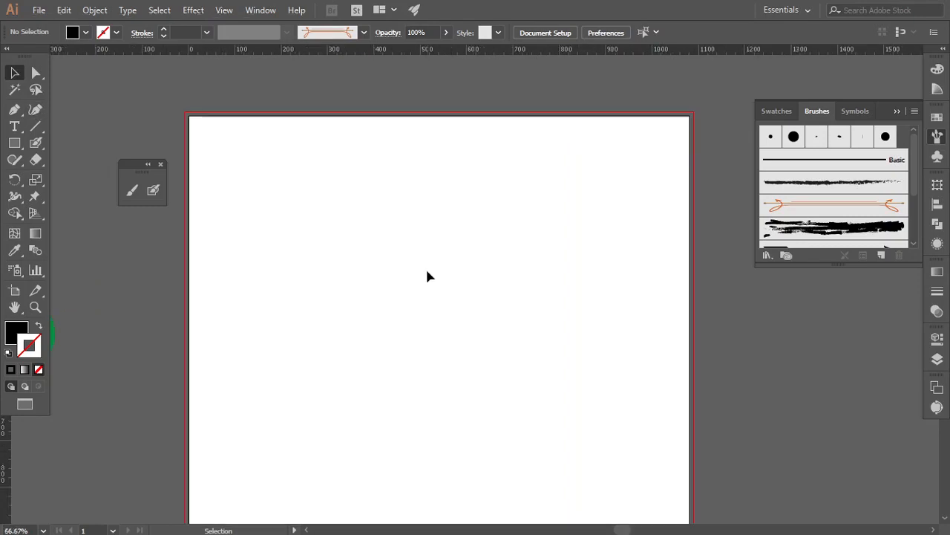
{"action": "scroll", "coordinate": [437, 275], "scroll_direction": "up", "scroll_amount": 1}
{"action": "scroll", "coordinate": [436, 275], "scroll_direction": "down", "scroll_amount": 1}
{"action": "key", "text": "t"}
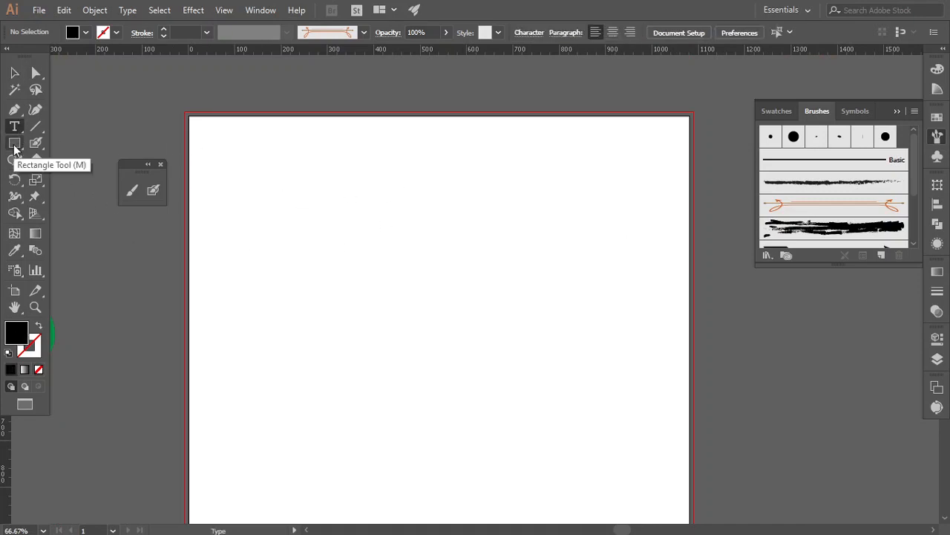
{"action": "left_click", "coordinate": [367, 199]}
{"action": "key", "text": "BackSpace"}
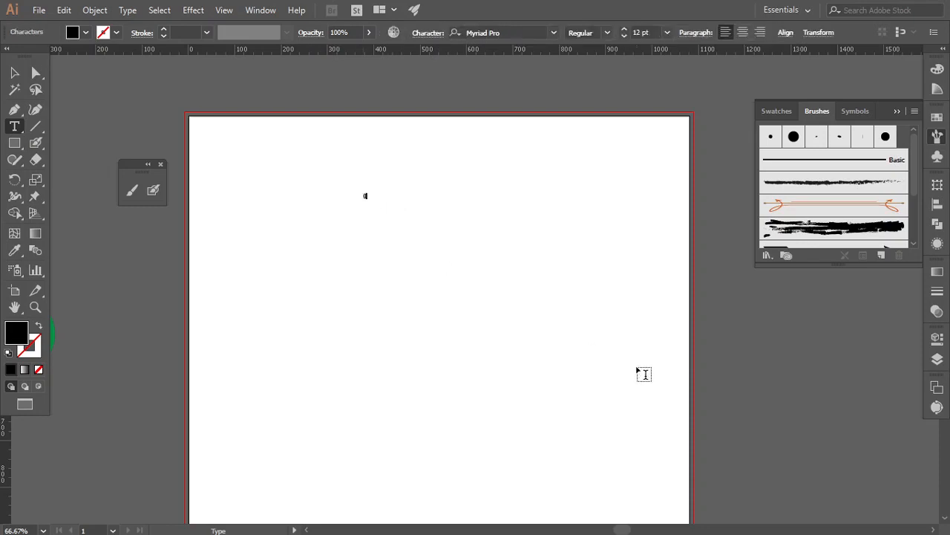
{"action": "left_click", "coordinate": [15, 73]}
{"action": "scroll", "coordinate": [387, 208], "scroll_direction": "up", "scroll_amount": 6}
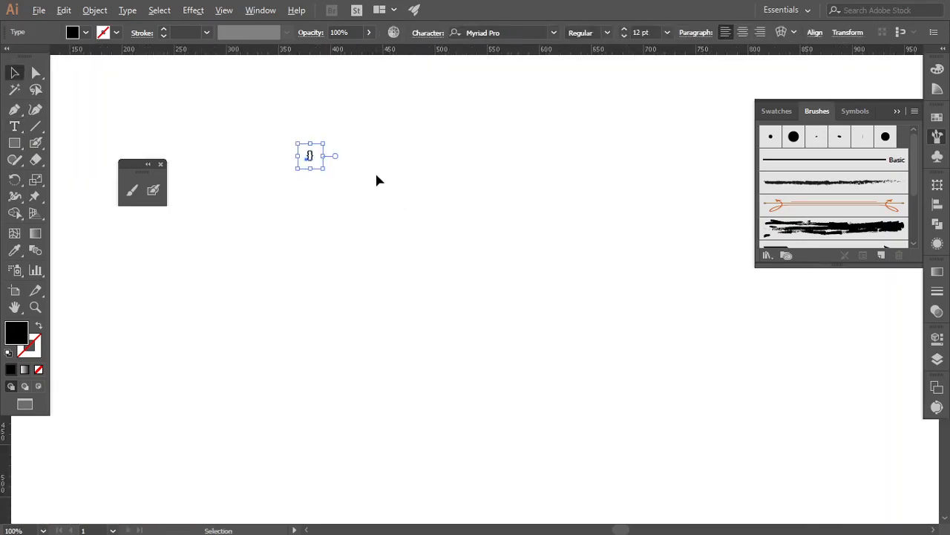
{"action": "left_click_drag", "start_coordinate": [285, 169], "coordinate": [451, 246]}
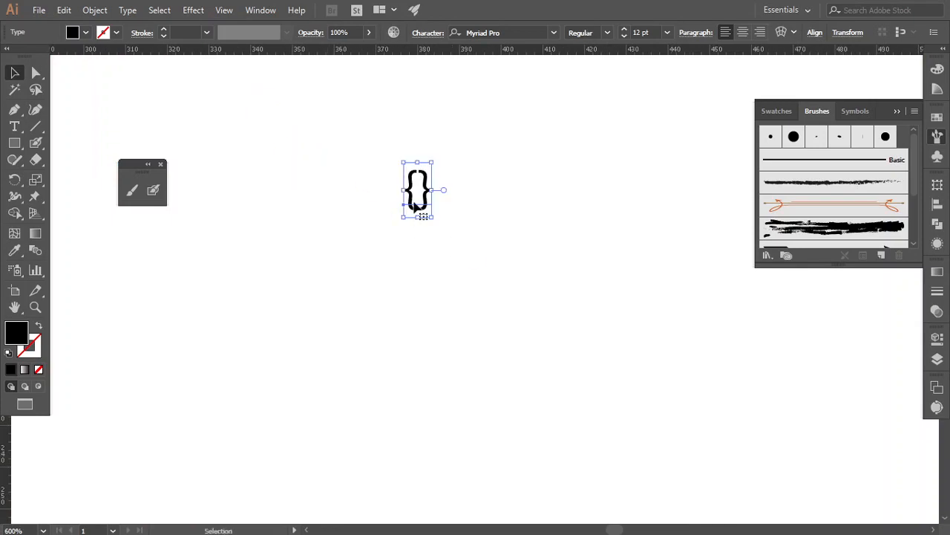
{"action": "key", "text": "Delete"}
Step: Add the point text "[]" in the artboard's upper area and scale it up to about 58 pt
{"action": "left_click", "coordinate": [15, 127]}
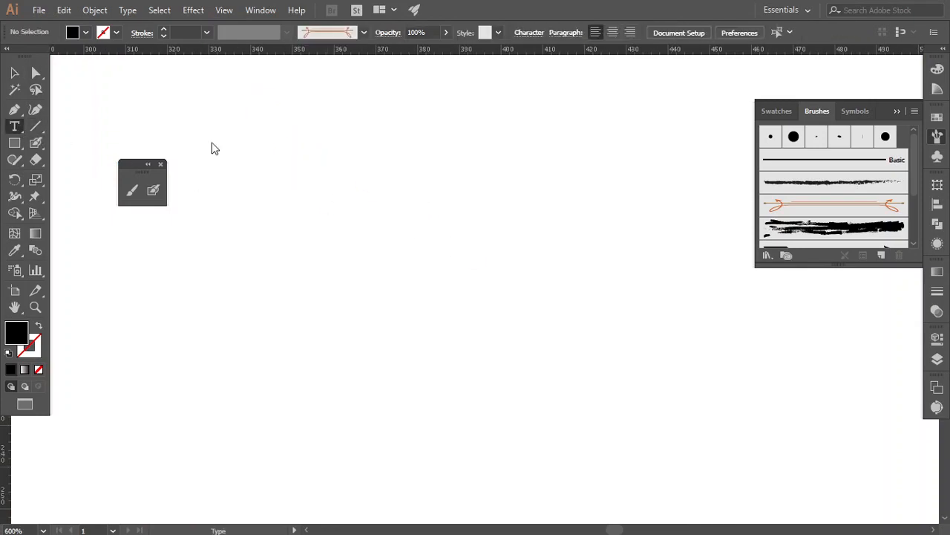
{"action": "left_click", "coordinate": [381, 165]}
{"action": "type", "text": "[]"}
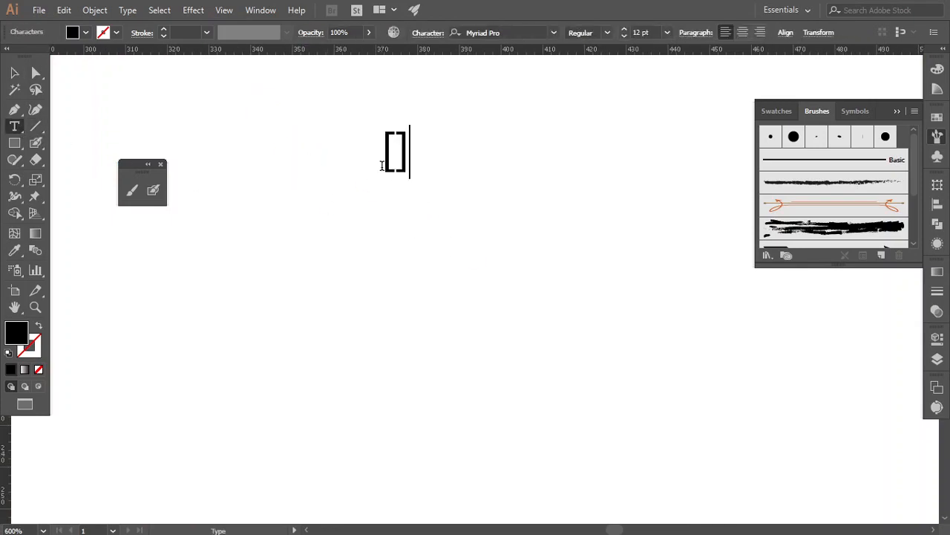
{"action": "left_click", "coordinate": [14, 72]}
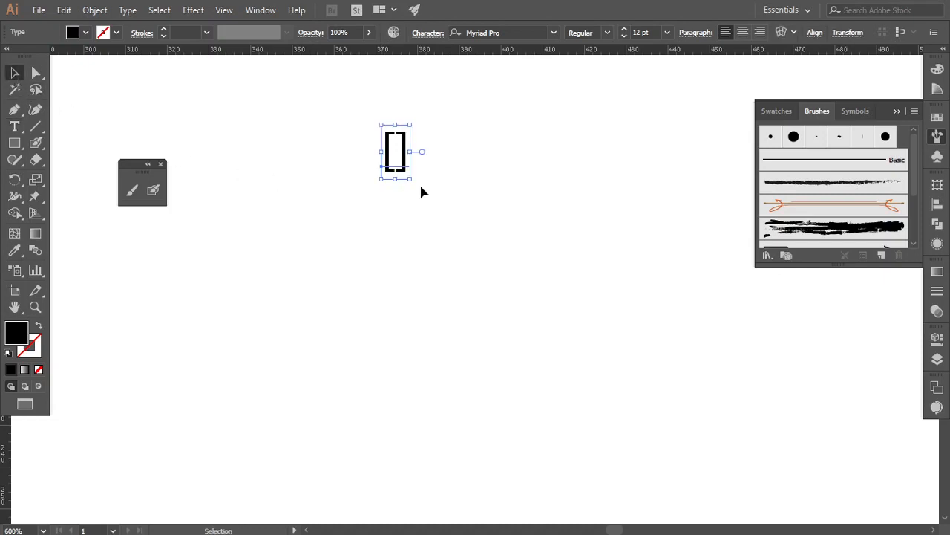
{"action": "left_click_drag", "start_coordinate": [409, 179], "coordinate": [691, 392]}
{"action": "scroll", "coordinate": [581, 345], "scroll_direction": "down", "scroll_amount": 2}
{"action": "left_click_drag", "start_coordinate": [621, 320], "coordinate": [506, 265]}
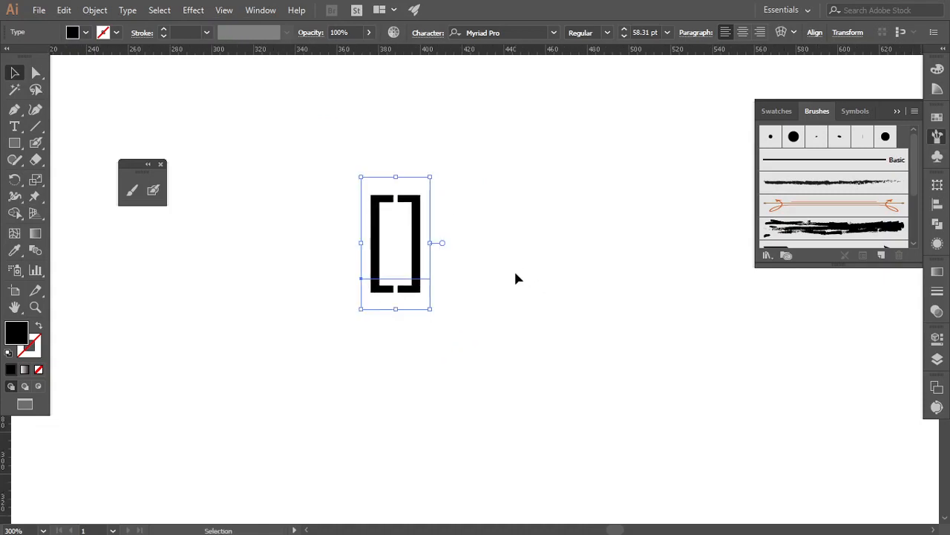
{"action": "scroll", "coordinate": [518, 278], "scroll_direction": "up", "scroll_amount": 1}
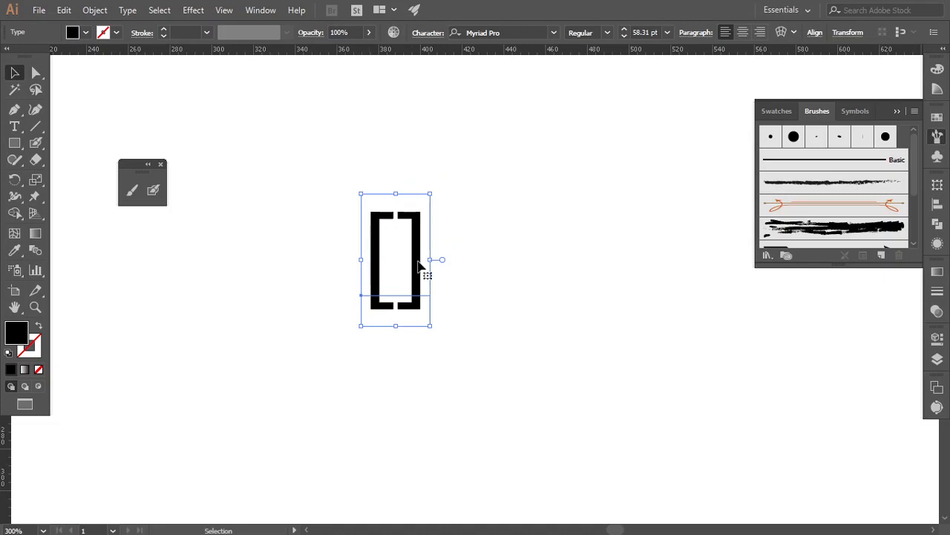
Step: Paint a looping stroke beside the bracket text with the Paintbrush tool and the orange ornamental brush
{"action": "left_click", "coordinate": [133, 193]}
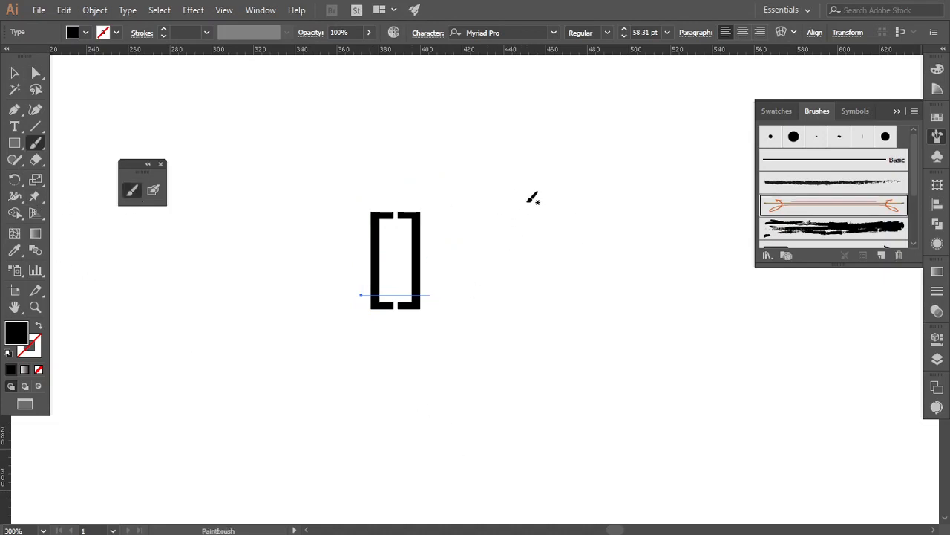
{"action": "scroll", "coordinate": [540, 217], "scroll_direction": "down", "scroll_amount": 5}
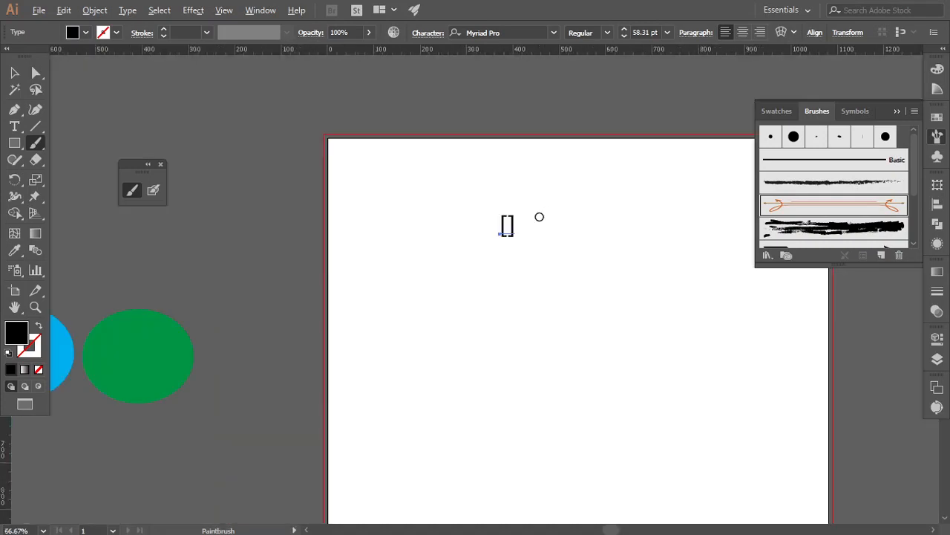
{"action": "scroll", "coordinate": [574, 247], "scroll_direction": "up", "scroll_amount": 2}
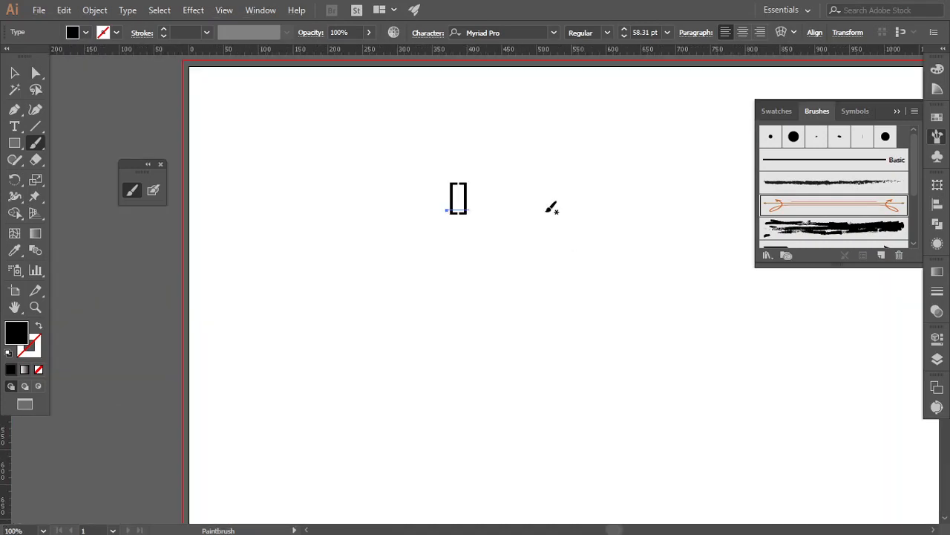
{"action": "mouse_move", "coordinate": [549, 204]}
{"action": "left_mouse_down"}
{"action": "mouse_move", "coordinate": [571, 267]}
{"action": "mouse_move", "coordinate": [574, 219]}
{"action": "mouse_move", "coordinate": [668, 247]}
{"action": "left_mouse_up"}
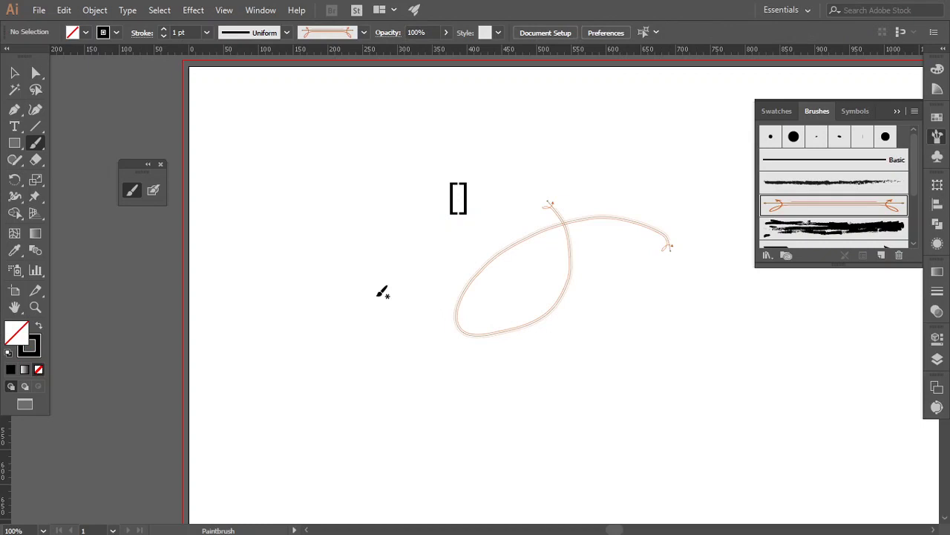
Step: Select the looping ornamental stroke and delete it
{"action": "left_click", "coordinate": [14, 72]}
{"action": "left_click", "coordinate": [571, 263]}
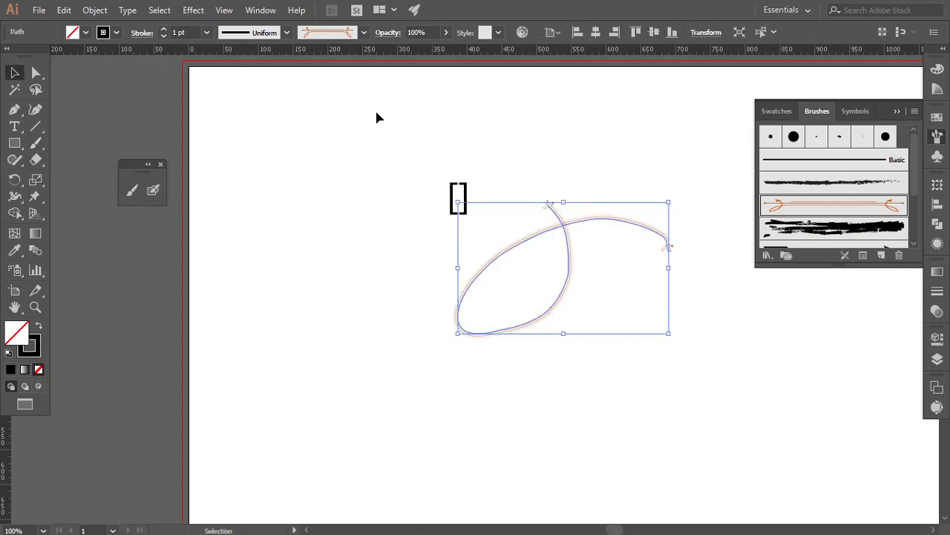
{"action": "key", "text": "Delete"}
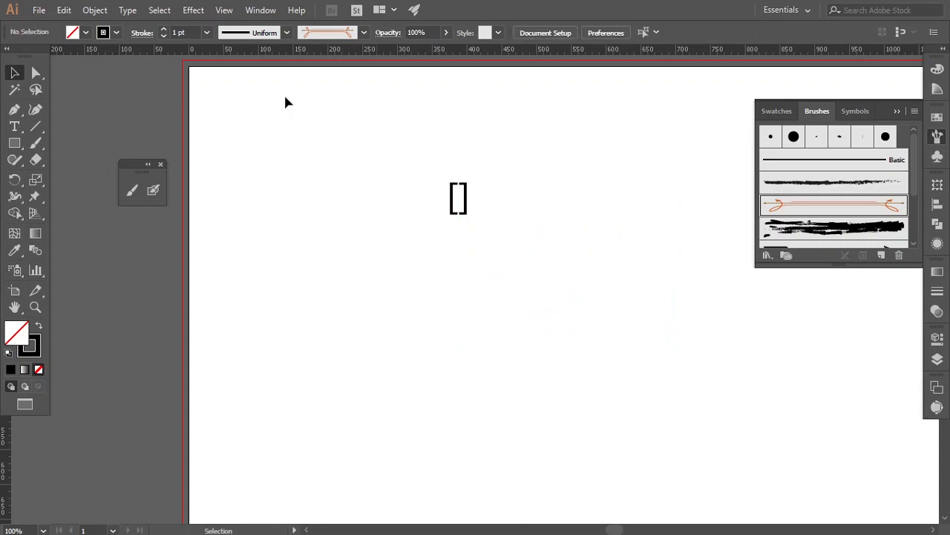
Step: Shrink the Blob Brush tip in several increments, and enlarge it again to a medium size
{"action": "left_click", "coordinate": [154, 190]}
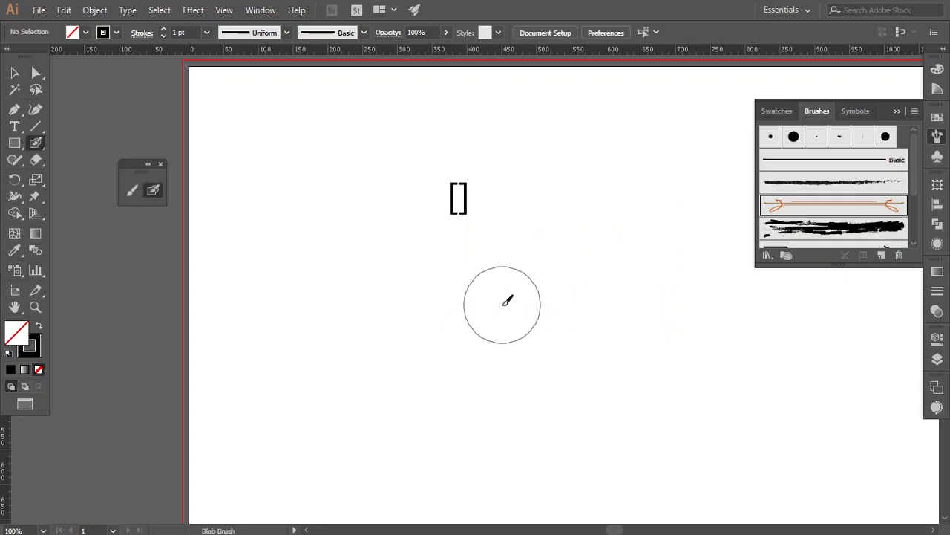
{"action": "key", "text": "bracketleft"}
{"action": "key", "text": "bracketleft"}
{"action": "key", "text": "bracketleft"}
{"action": "key", "text": "bracketleft"}
{"action": "key", "text": "bracketleft"}
{"action": "key", "text": "bracketleft"}
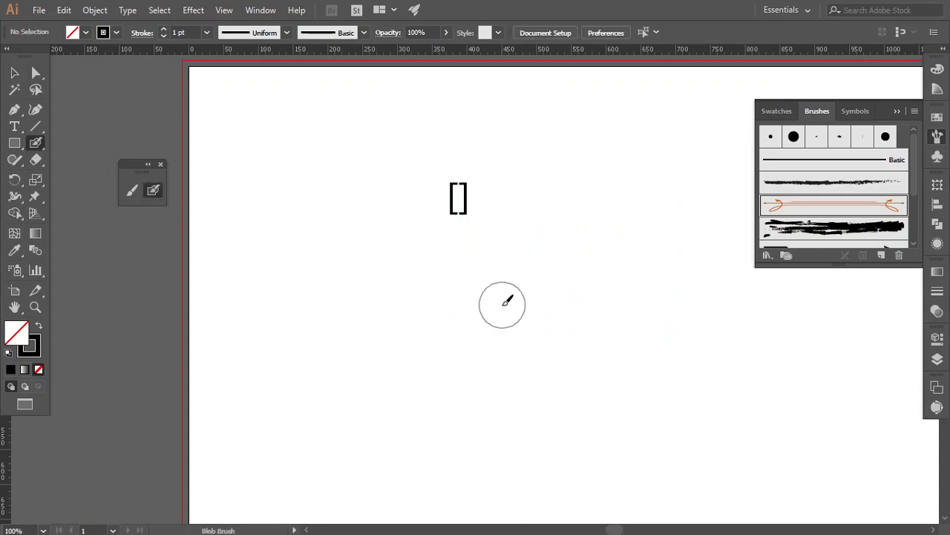
{"action": "key", "text": "bracketleft"}
{"action": "key", "text": "bracketleft"}
{"action": "key", "text": "bracketright"}
{"action": "key", "text": "bracketright"}
{"action": "key", "text": "bracketright"}
{"action": "key", "text": "bracketright"}
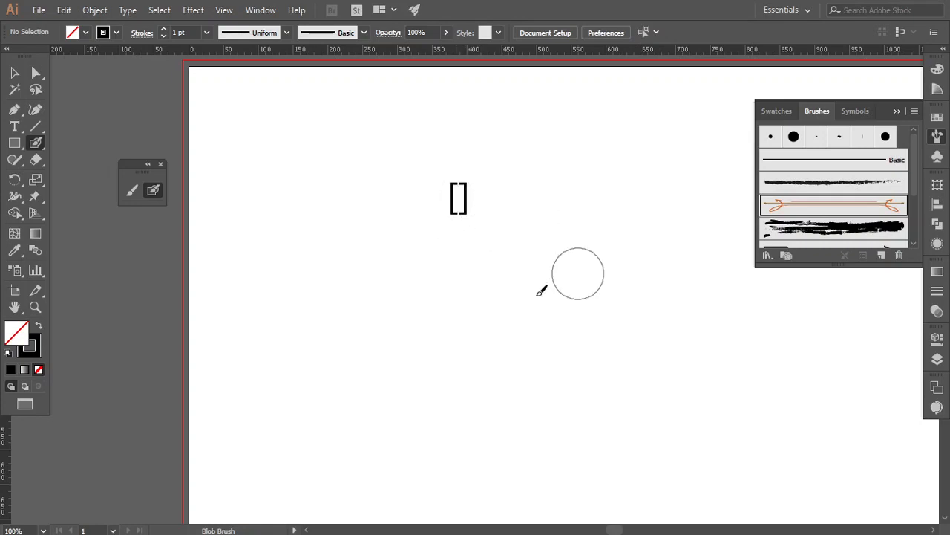
Step: Paint thick black Blob Brush strokes around the bracket text: an open loop below, a hook to its left and an overlapping scribble above
{"action": "mouse_move", "coordinate": [490, 362]}
{"action": "left_mouse_down"}
{"action": "mouse_move", "coordinate": [533, 308]}
{"action": "mouse_move", "coordinate": [653, 352]}
{"action": "mouse_move", "coordinate": [498, 418]}
{"action": "left_mouse_up"}
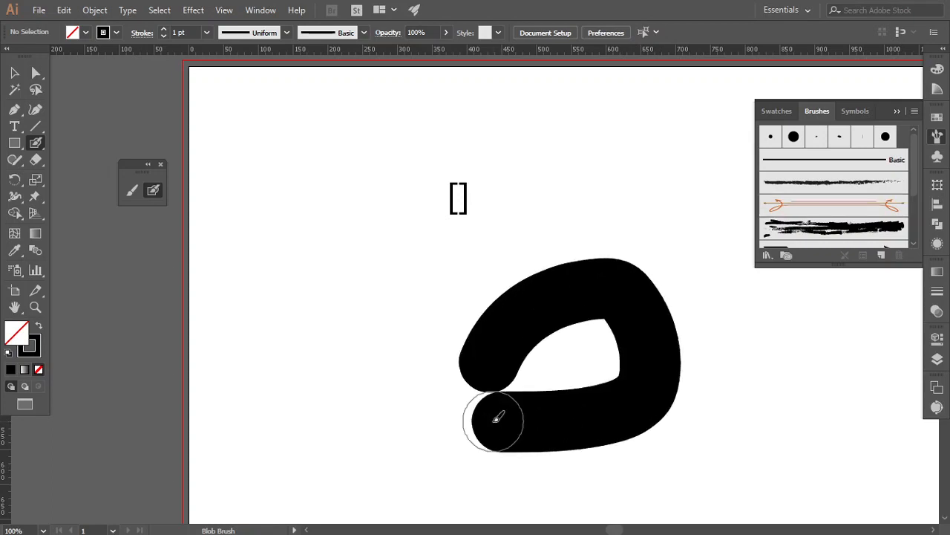
{"action": "left_click", "coordinate": [817, 202]}
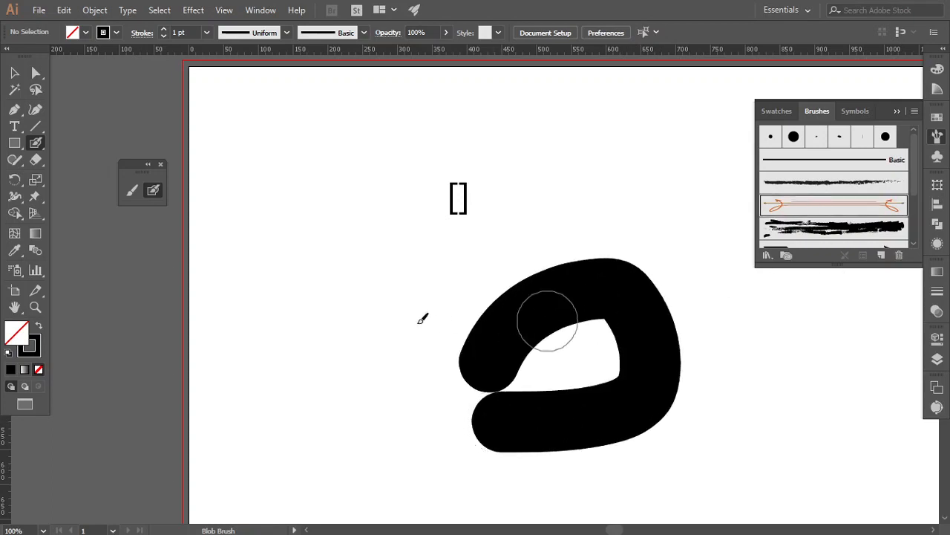
{"action": "mouse_move", "coordinate": [346, 286]}
{"action": "left_mouse_down"}
{"action": "mouse_move", "coordinate": [308, 320]}
{"action": "mouse_move", "coordinate": [384, 430]}
{"action": "left_mouse_up"}
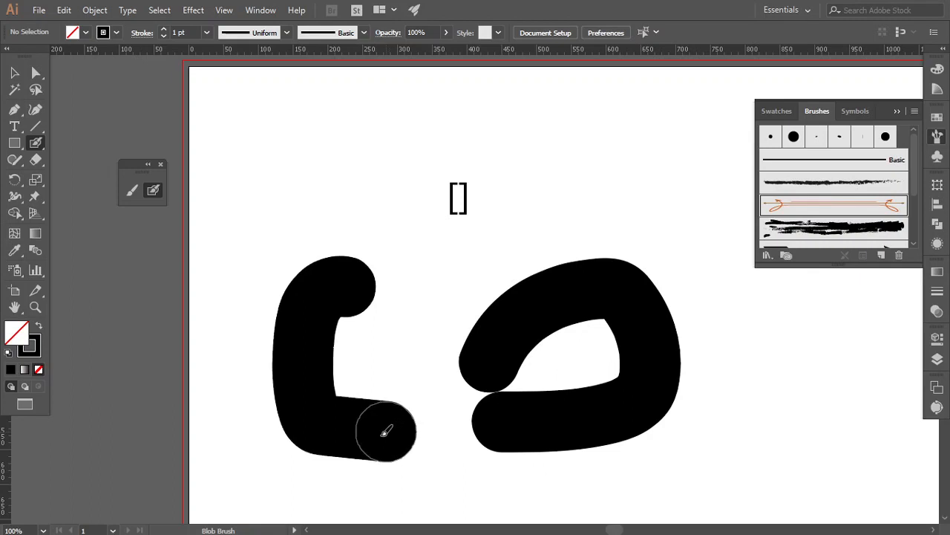
{"action": "left_click", "coordinate": [830, 237]}
{"action": "mouse_move", "coordinate": [568, 132]}
{"action": "left_mouse_down"}
{"action": "mouse_move", "coordinate": [645, 193]}
{"action": "mouse_move", "coordinate": [617, 124]}
{"action": "mouse_move", "coordinate": [588, 143]}
{"action": "mouse_move", "coordinate": [545, 221]}
{"action": "mouse_move", "coordinate": [637, 179]}
{"action": "left_mouse_up"}
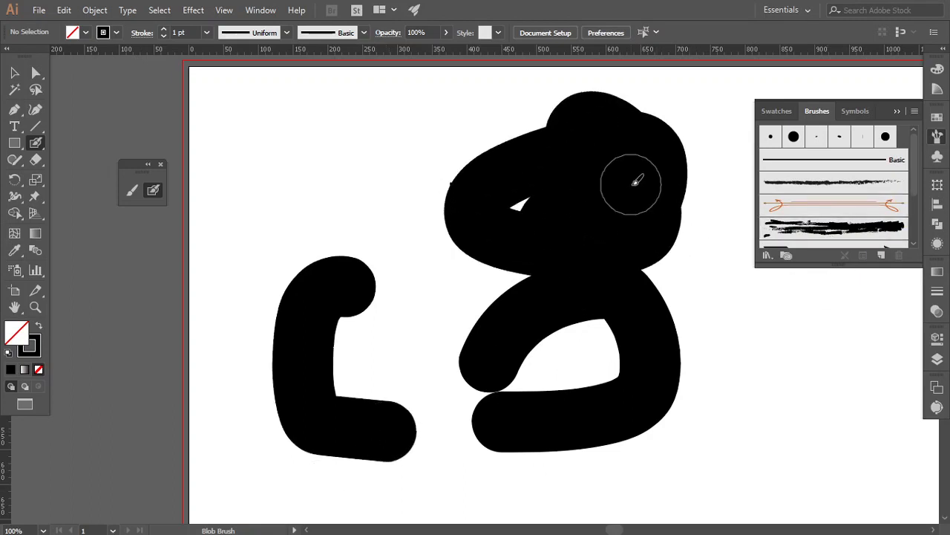
Step: Undo the three Blob Brush strokes and return to the Selection tool
{"action": "left_click", "coordinate": [15, 72]}
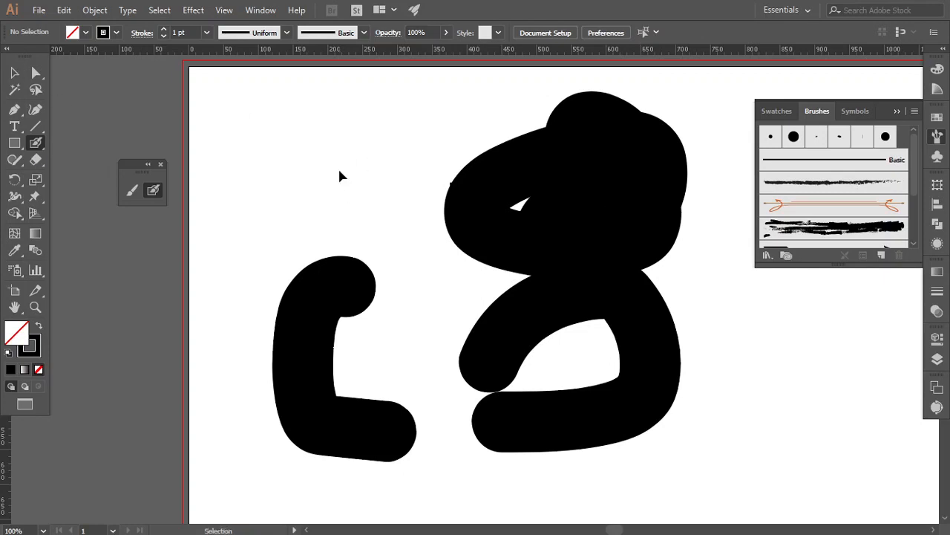
{"action": "key", "text": "ctrl+z"}
{"action": "key", "text": "ctrl+z"}
{"action": "key", "text": "ctrl+z"}
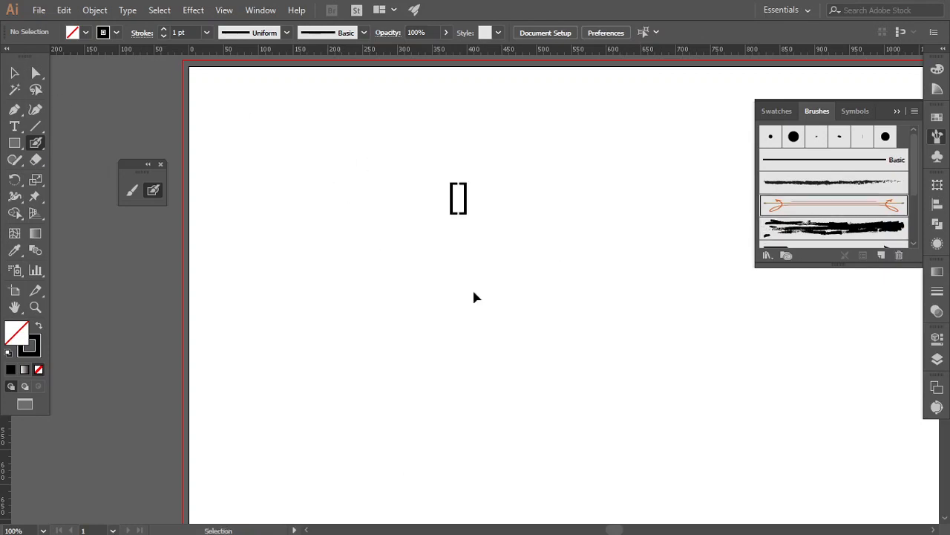
{"action": "key", "text": "v"}
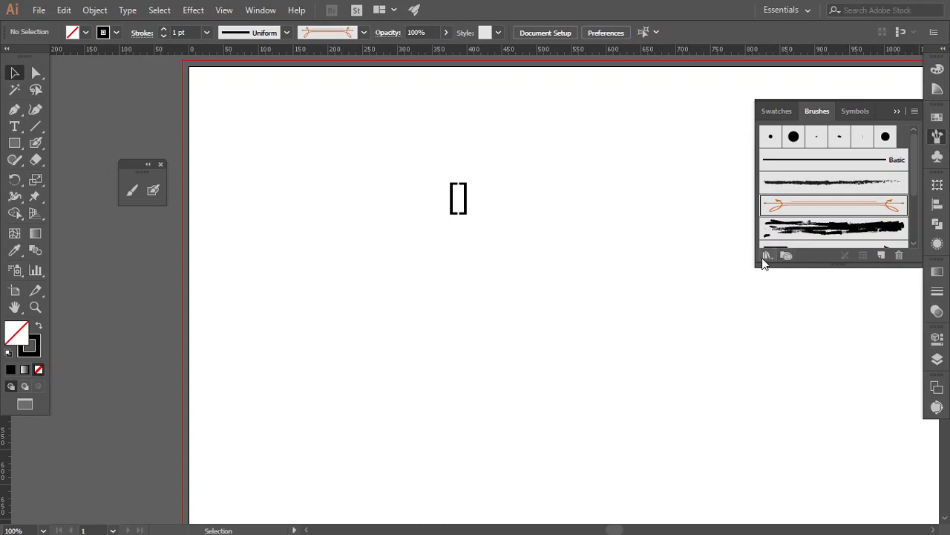
Step: Open the Decorative_Banners and Seals brush library
{"action": "left_click", "coordinate": [766, 257]}
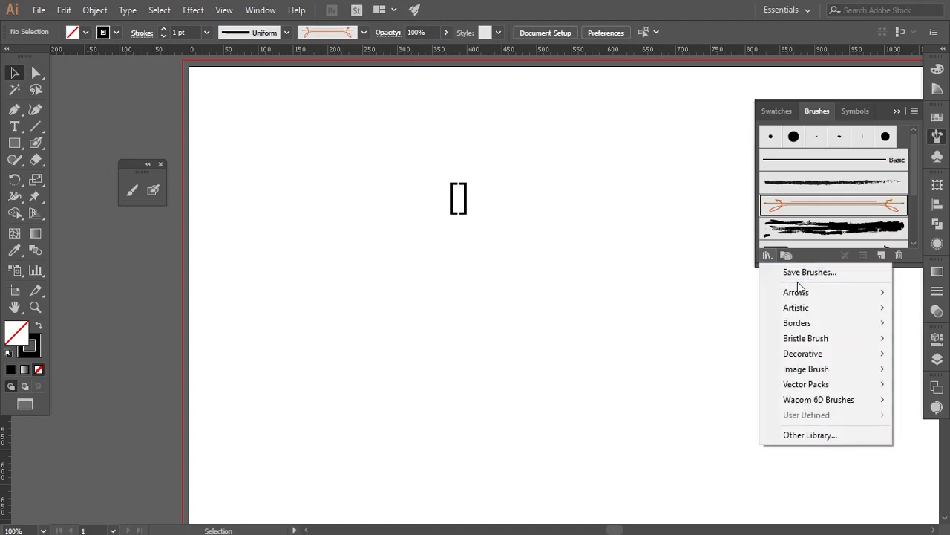
{"action": "mouse_move", "coordinate": [806, 313]}
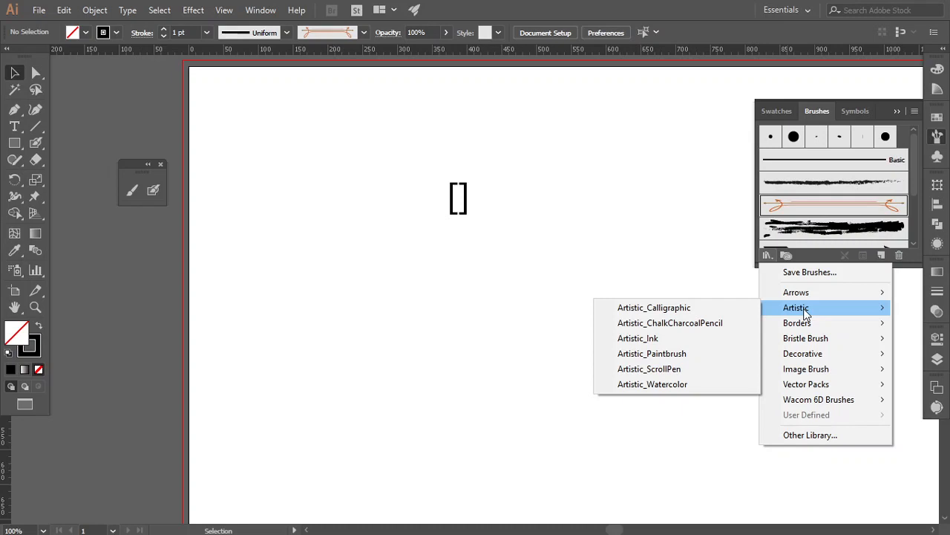
{"action": "mouse_move", "coordinate": [827, 358]}
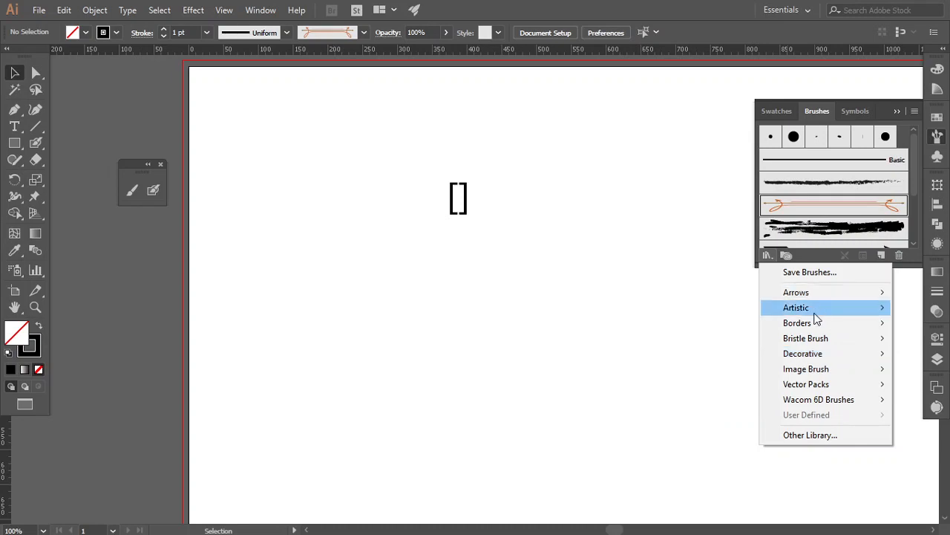
{"action": "left_click", "coordinate": [661, 353]}
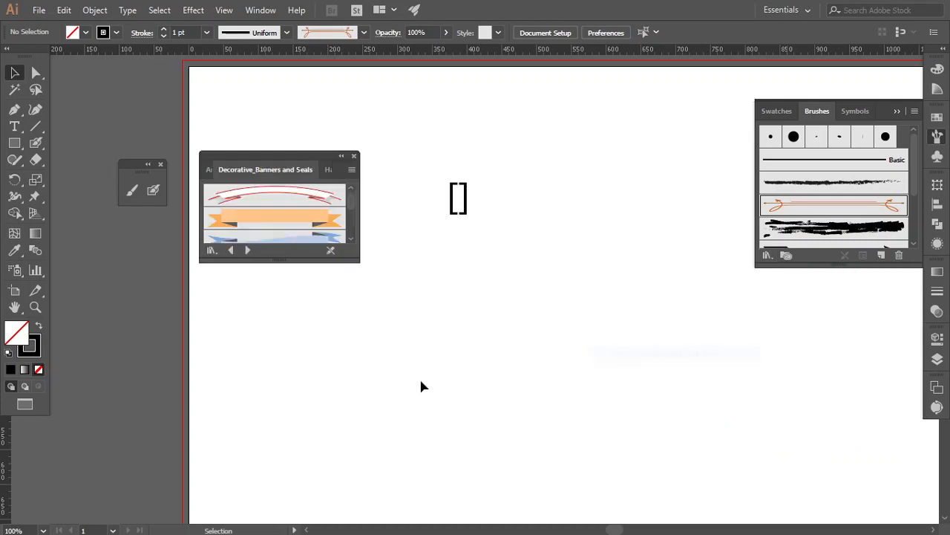
Step: Paint two wide arched strokes below the bracket text with the Paintbrush tool, using the red-outlined Banner 1 brush
{"action": "left_click", "coordinate": [259, 199]}
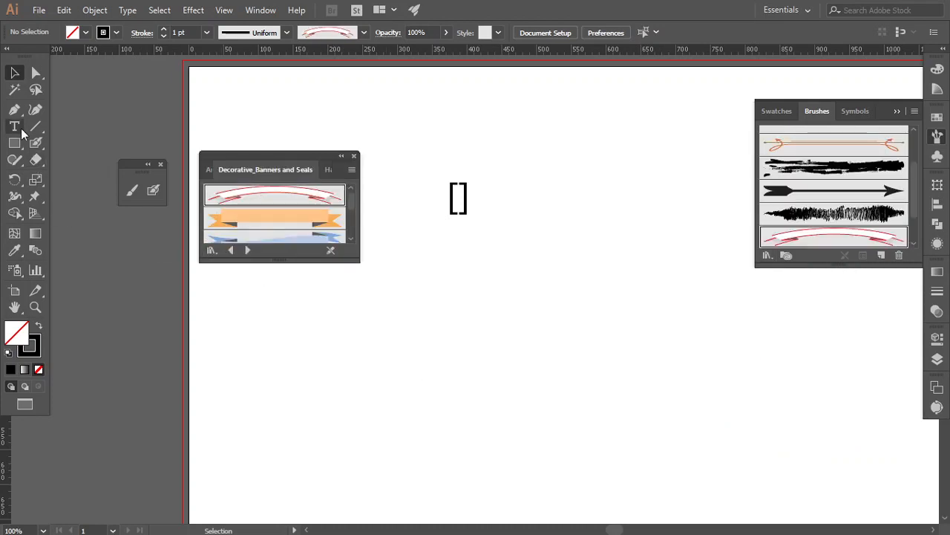
{"action": "left_click", "coordinate": [131, 190]}
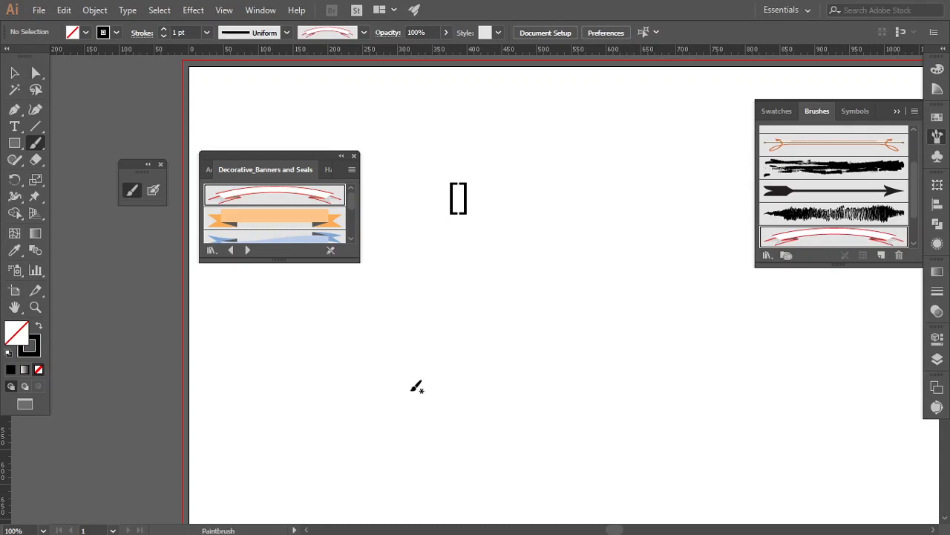
{"action": "left_click_drag", "start_coordinate": [740, 299], "coordinate": [806, 364]}
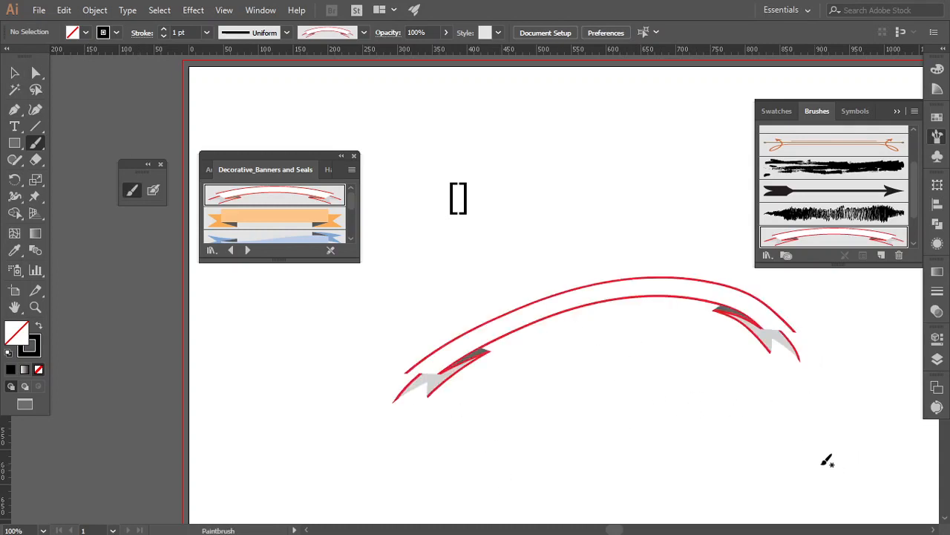
{"action": "left_click_drag", "start_coordinate": [835, 442], "coordinate": [835, 443]}
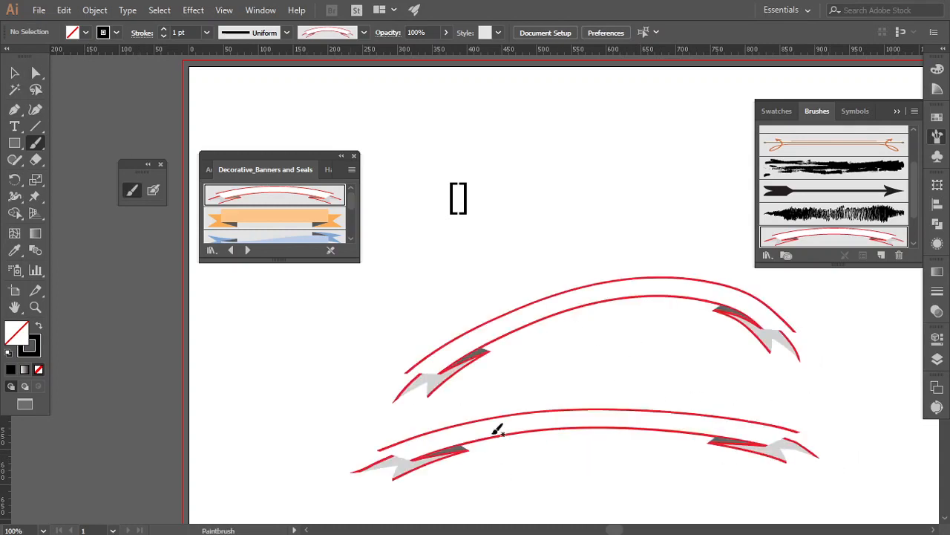
Step: Paint a straight horizontal stroke about 400 px wide above the bracket text with the orange banner brush, and return to the Selection tool
{"action": "left_click", "coordinate": [271, 223]}
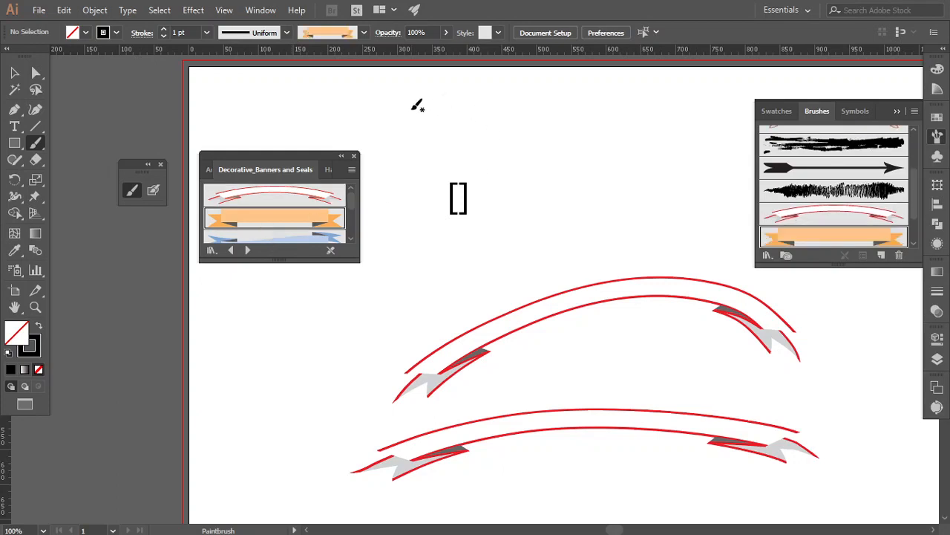
{"action": "left_click_drag", "start_coordinate": [412, 110], "coordinate": [693, 112]}
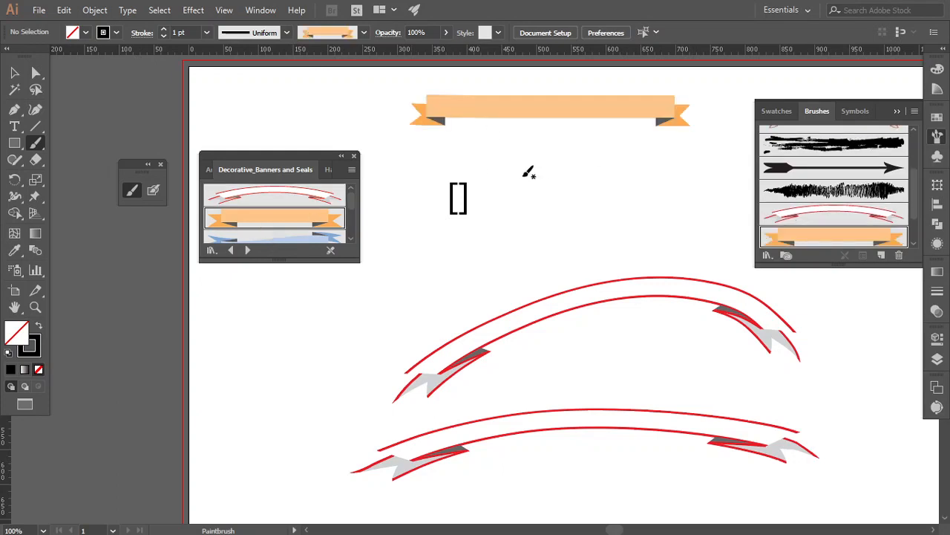
{"action": "left_click", "coordinate": [10, 75]}
{"action": "scroll", "coordinate": [551, 121], "scroll_direction": "up", "scroll_amount": 1}
{"action": "scroll", "coordinate": [551, 121], "scroll_direction": "up", "scroll_amount": 5}
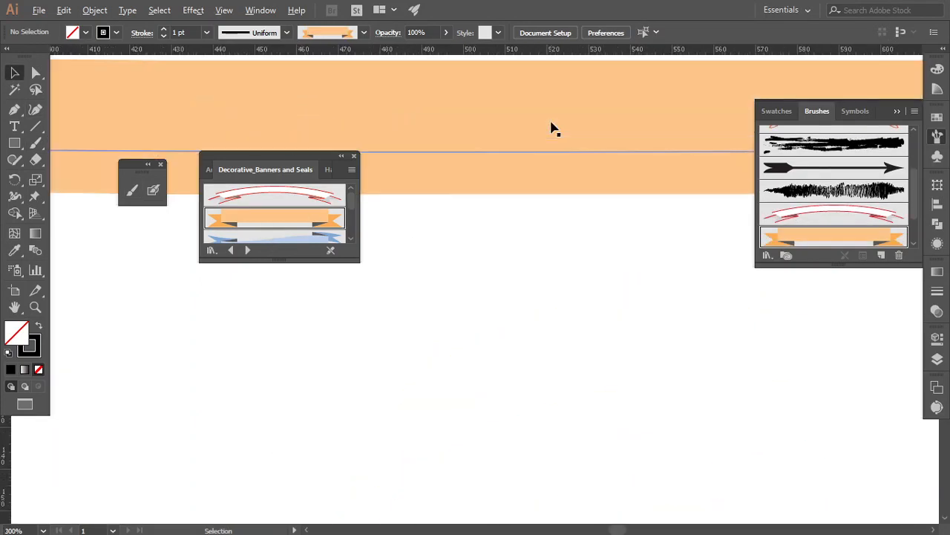
{"action": "scroll", "coordinate": [551, 121], "scroll_direction": "down", "scroll_amount": 5}
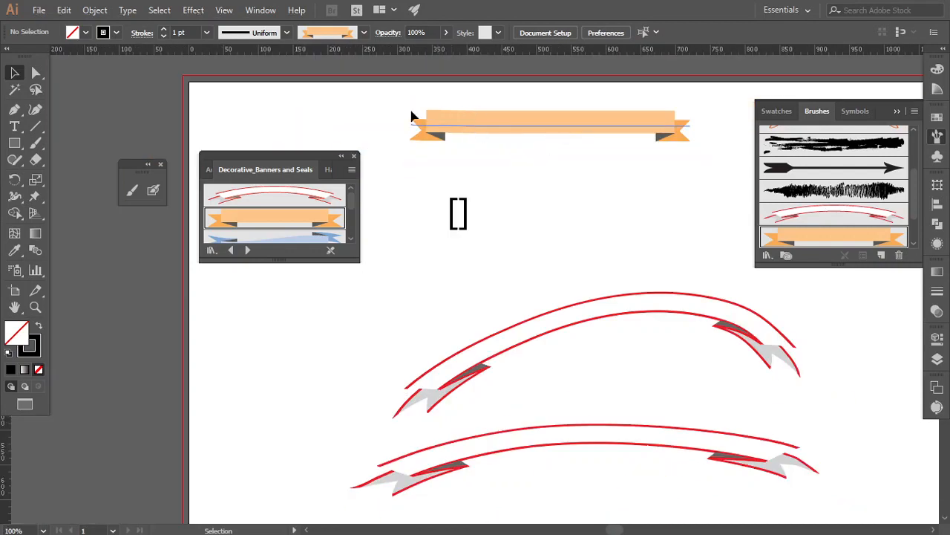
Step: Delete the three banner strokes together with the bracket text, and close the Decorative_Banners and Seals library
{"action": "left_click_drag", "start_coordinate": [439, 108], "coordinate": [618, 481]}
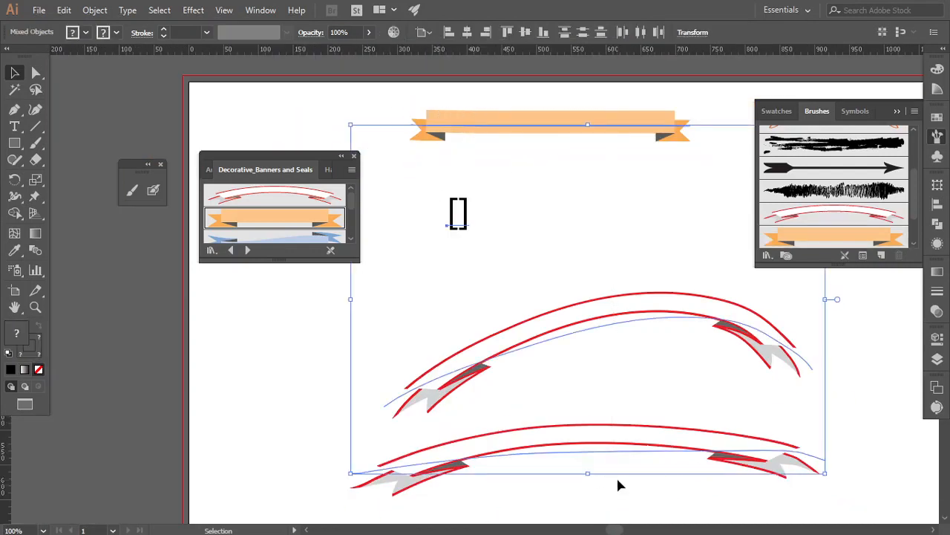
{"action": "key", "text": "Delete"}
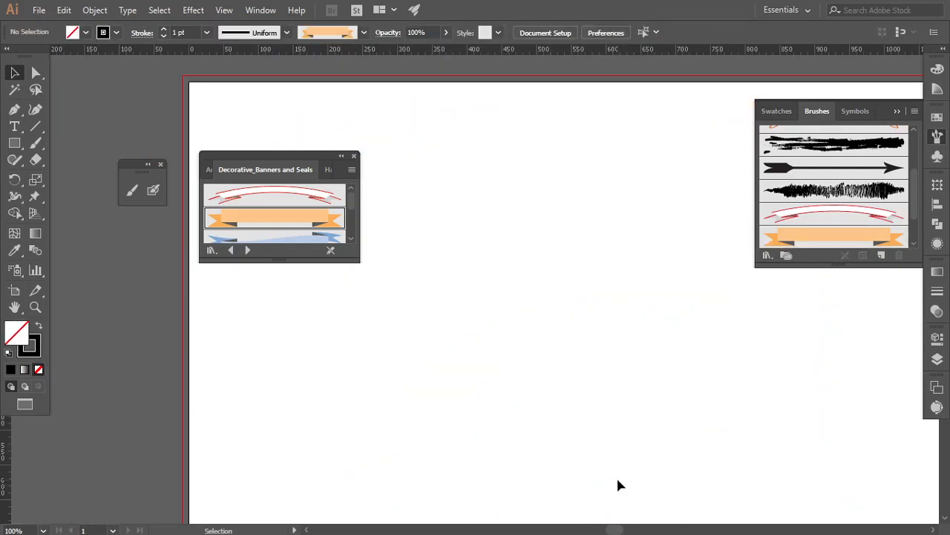
{"action": "left_click", "coordinate": [355, 156]}
Step: Delete the dense black scribble brush and the bristle brush from the document's brushes
{"action": "left_click", "coordinate": [807, 191]}
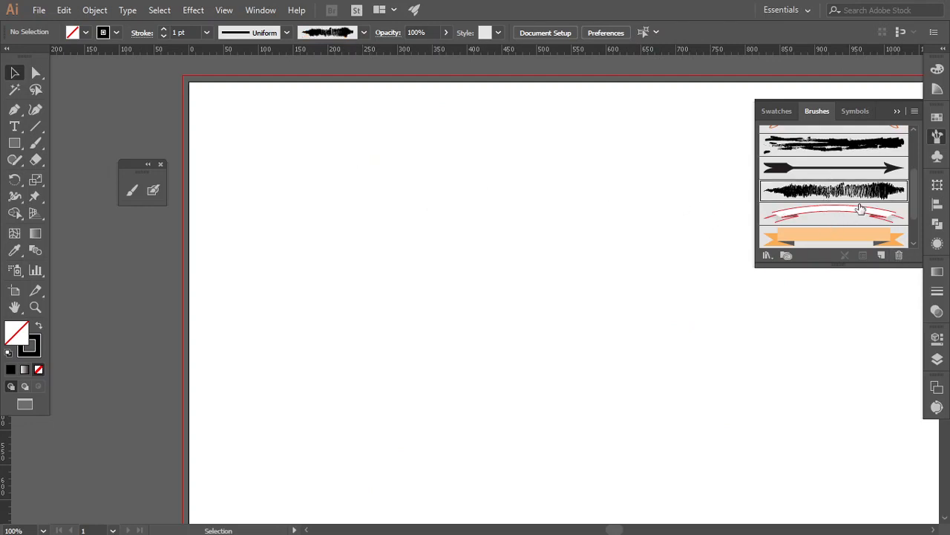
{"action": "left_click", "coordinate": [900, 255]}
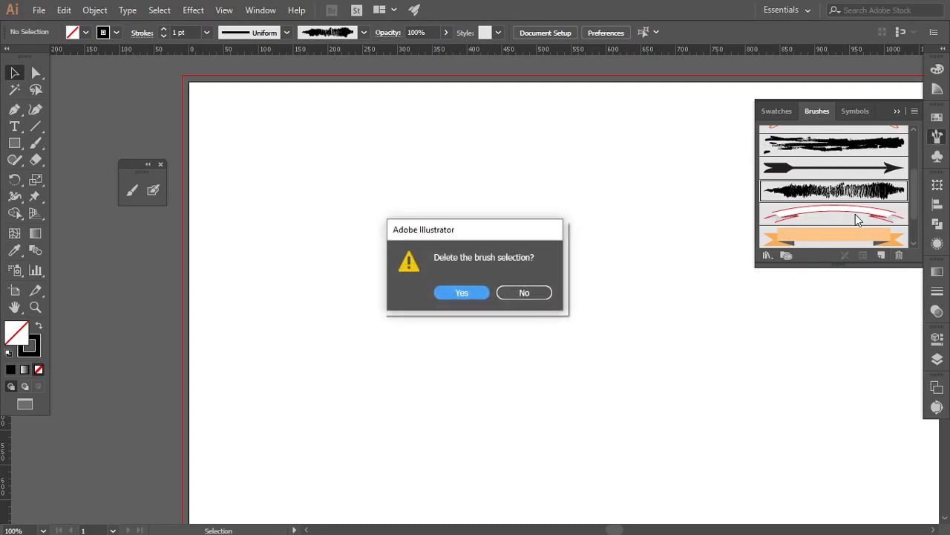
{"action": "left_click", "coordinate": [446, 291]}
{"action": "left_click", "coordinate": [793, 210]}
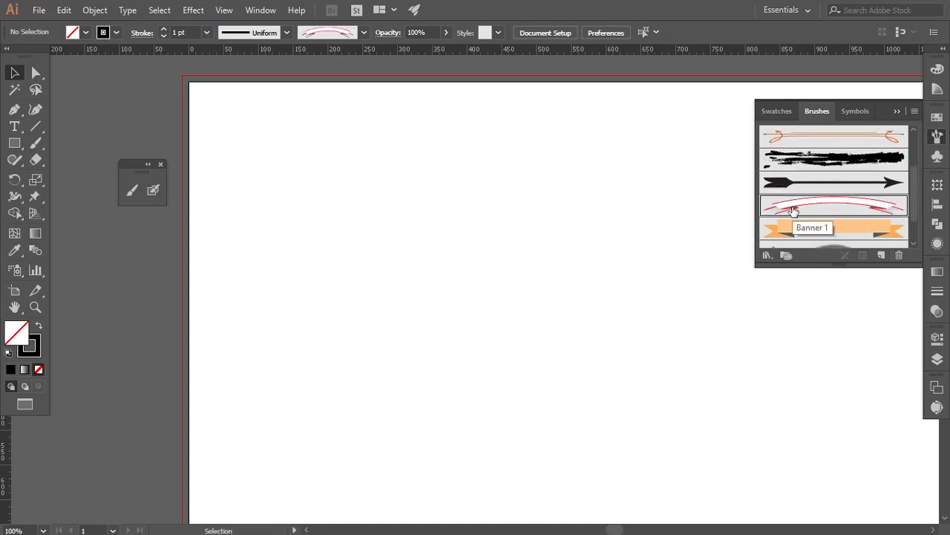
{"action": "left_click", "coordinate": [897, 245]}
{"action": "left_click", "coordinate": [899, 256]}
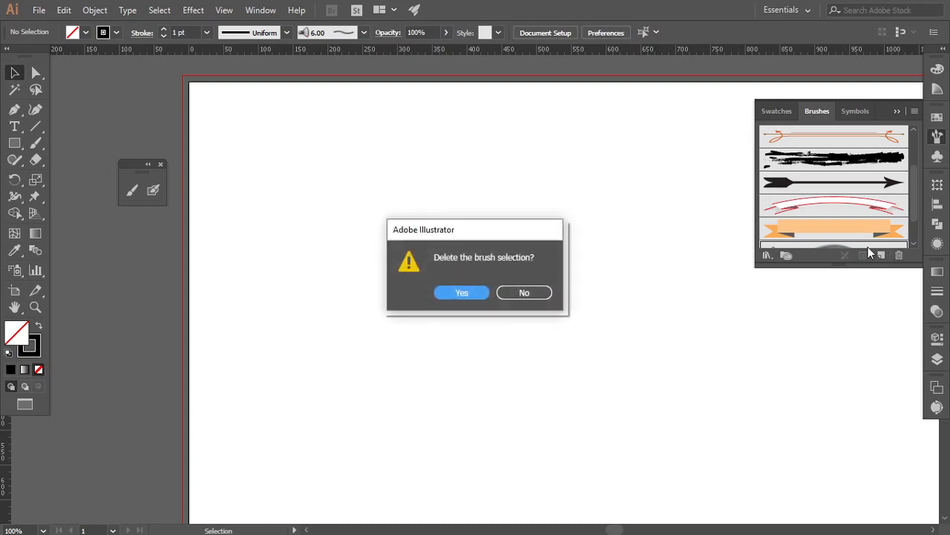
{"action": "left_click", "coordinate": [458, 295]}
Step: Delete the black arrow brush and the rough black paint-stroke brush from the document's brushes
{"action": "left_click", "coordinate": [817, 205]}
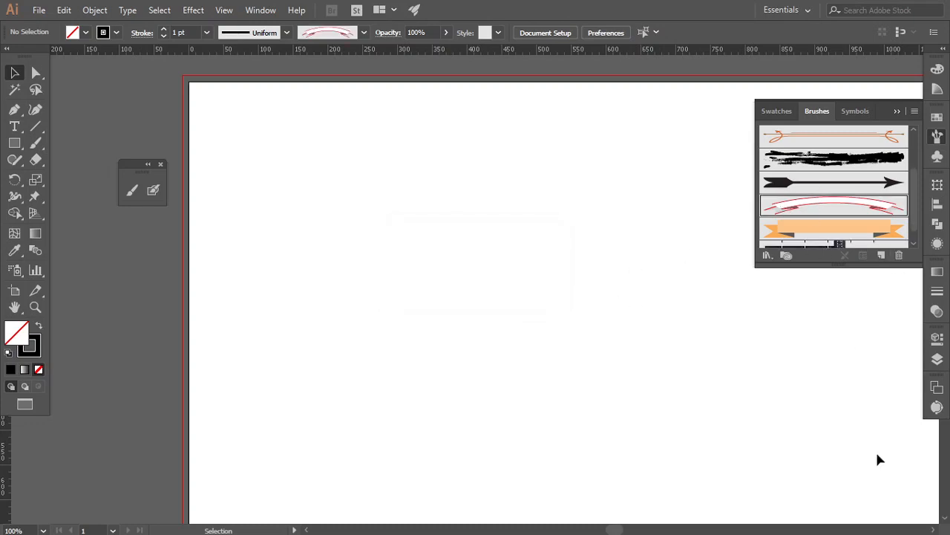
{"action": "left_click", "coordinate": [812, 189]}
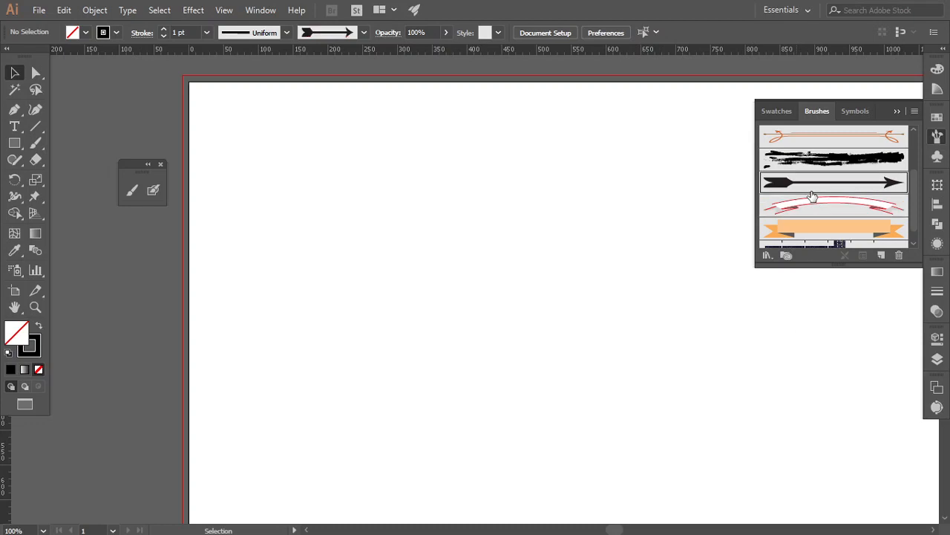
{"action": "left_click", "coordinate": [900, 255]}
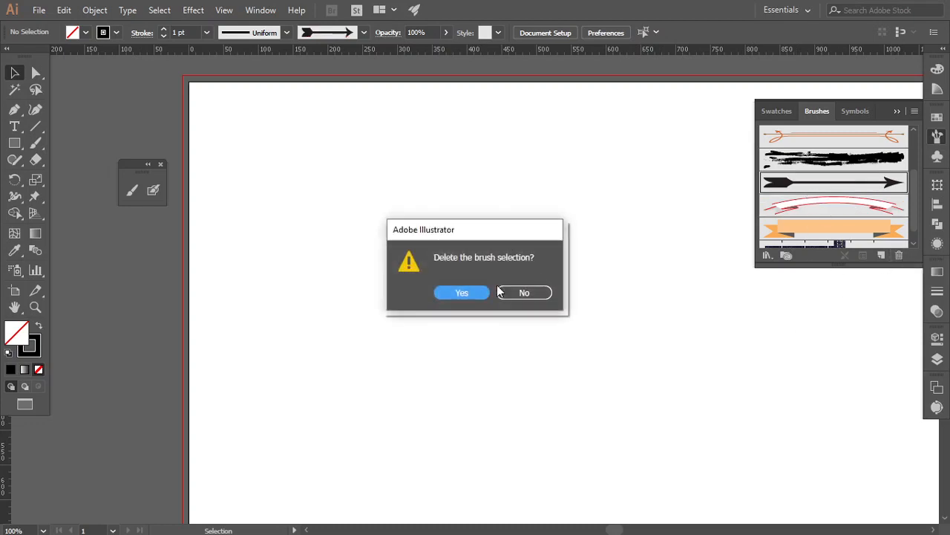
{"action": "left_click", "coordinate": [473, 294]}
{"action": "left_click", "coordinate": [837, 165]}
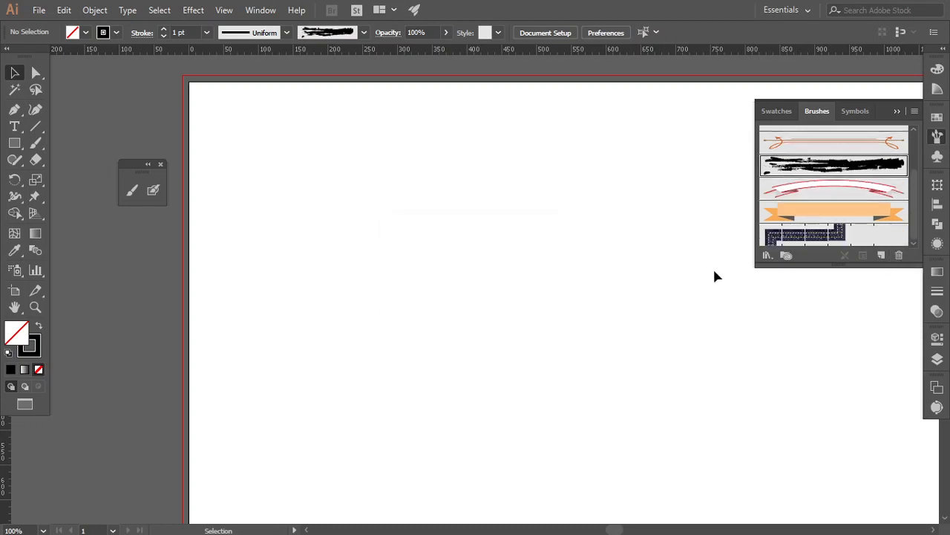
{"action": "left_click", "coordinate": [899, 256]}
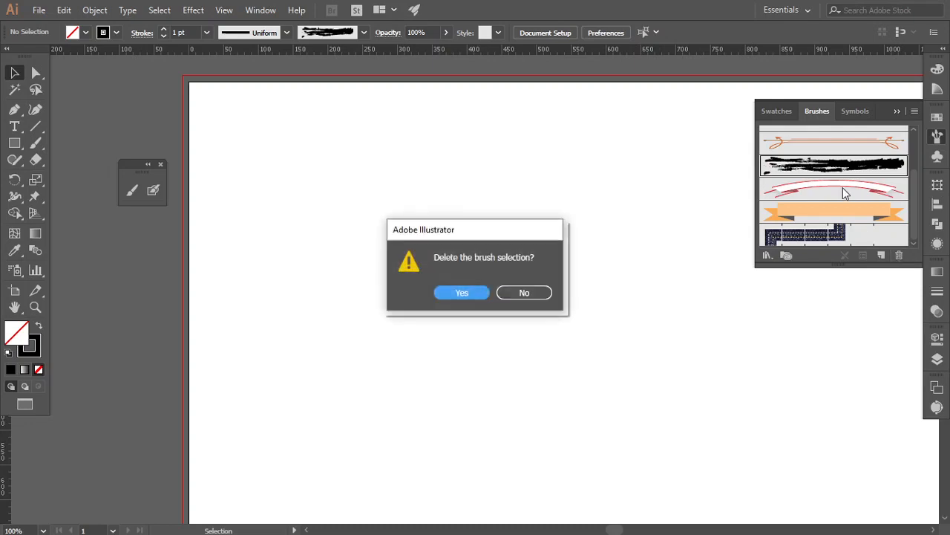
{"action": "left_click", "coordinate": [483, 299]}
Step: Delete the red-outlined Banner 1 brush and the orange banner brush from the document's brushes
{"action": "left_click", "coordinate": [802, 190]}
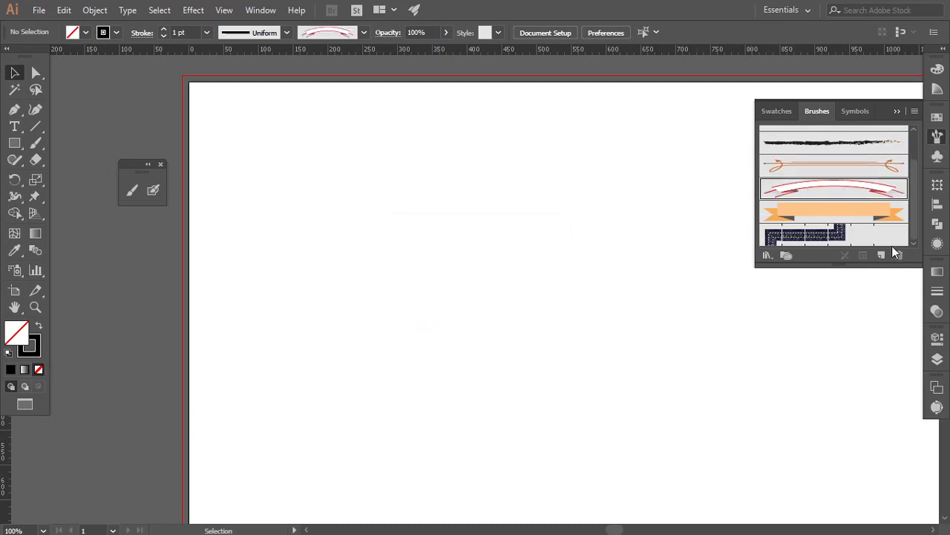
{"action": "left_click", "coordinate": [898, 255]}
{"action": "left_click", "coordinate": [462, 294]}
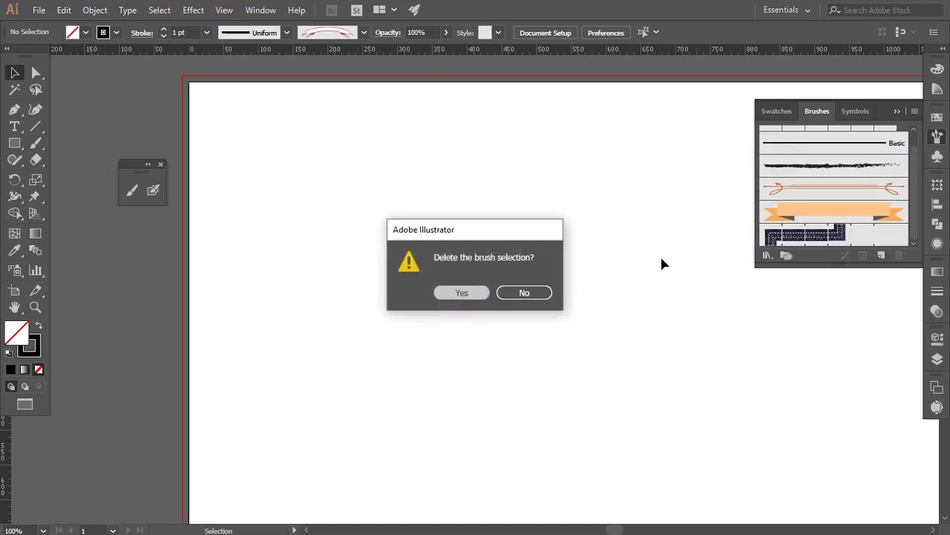
{"action": "left_click", "coordinate": [822, 207]}
{"action": "left_click", "coordinate": [898, 256]}
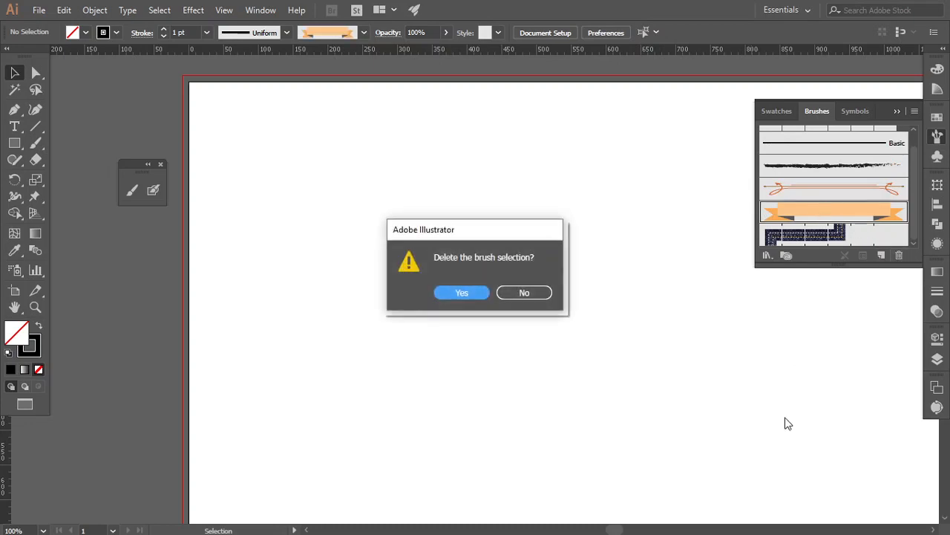
{"action": "left_click", "coordinate": [454, 295]}
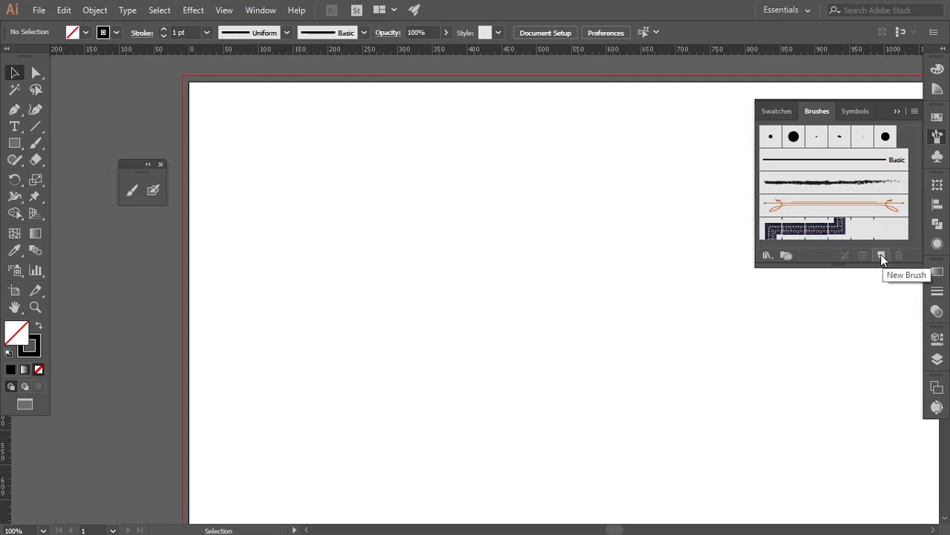
Step: Look at the available types for a new brush, and leave the New Brush dialog without creating one
{"action": "left_click", "coordinate": [881, 254]}
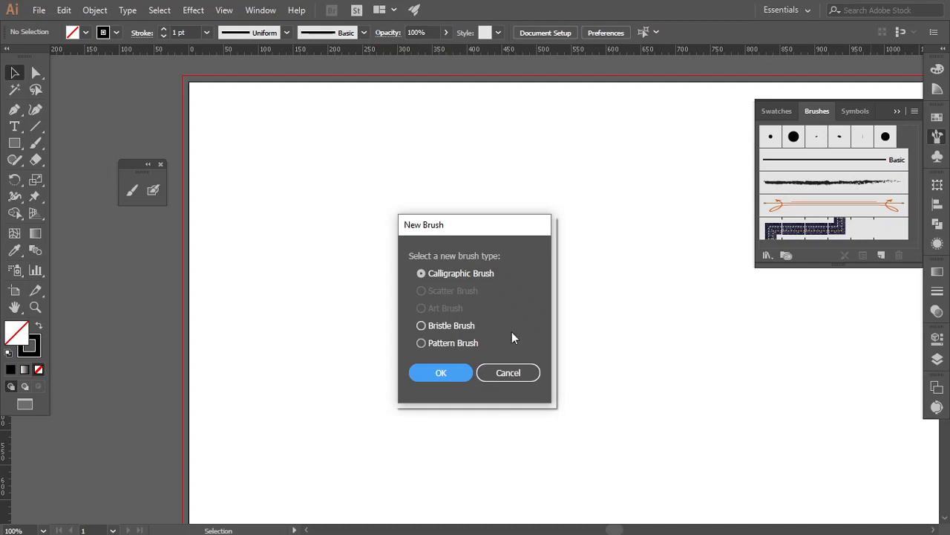
{"action": "left_click", "coordinate": [508, 367]}
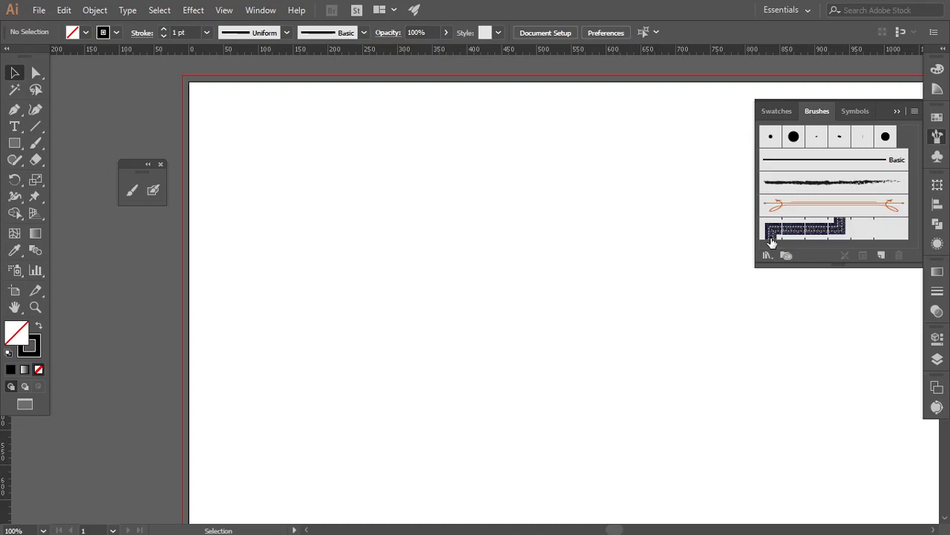
Step: Draw a shallow arched open path about 335 px wide near the middle of the artboard with the Pen tool
{"action": "left_click_drag", "start_coordinate": [541, 313], "coordinate": [528, 273]}
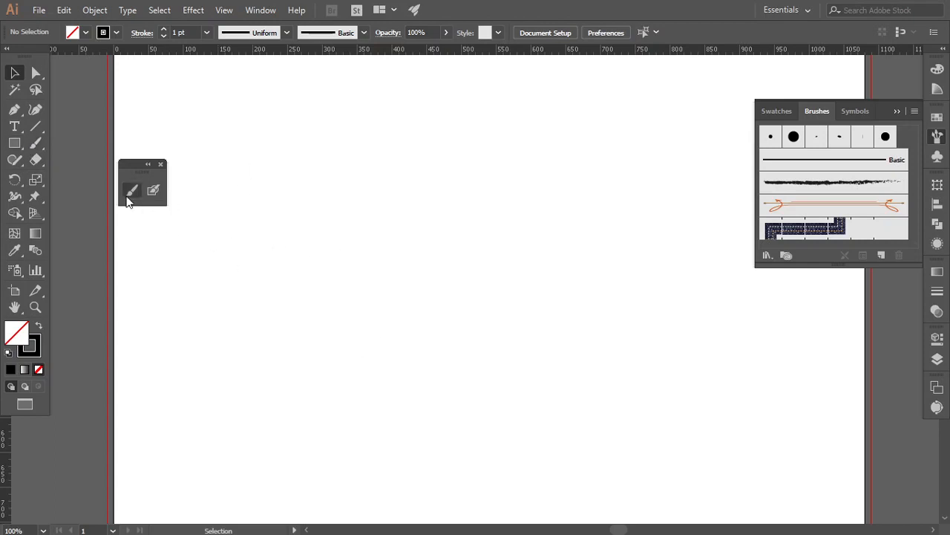
{"action": "left_click", "coordinate": [14, 109]}
{"action": "left_click", "coordinate": [347, 311]}
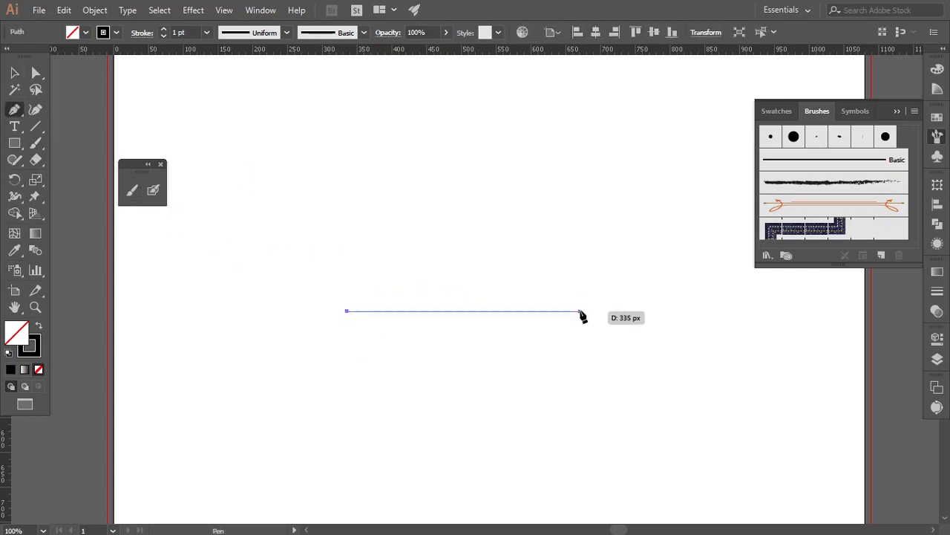
{"action": "left_click_drag", "start_coordinate": [578, 310], "coordinate": [637, 355]}
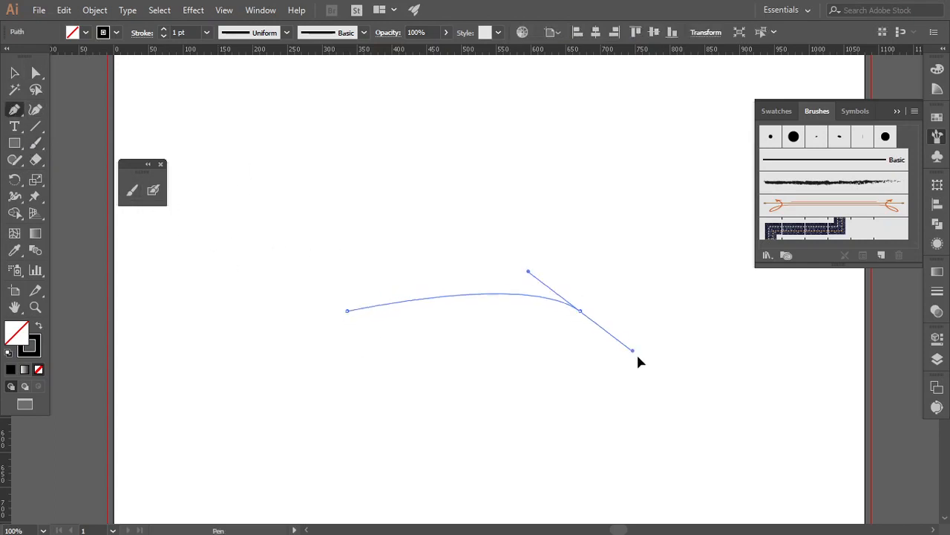
Step: Apply the denim seam pattern brush to the arched path, deselect it and inspect the stitching up close
{"action": "left_click", "coordinate": [14, 73]}
{"action": "left_click", "coordinate": [785, 232]}
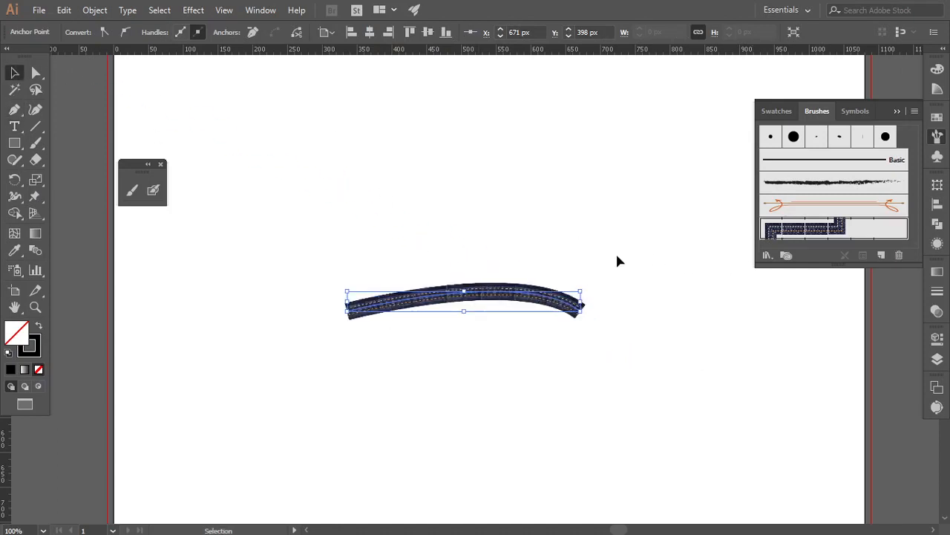
{"action": "left_click", "coordinate": [423, 238]}
{"action": "scroll", "coordinate": [438, 299], "scroll_direction": "up", "scroll_amount": 5}
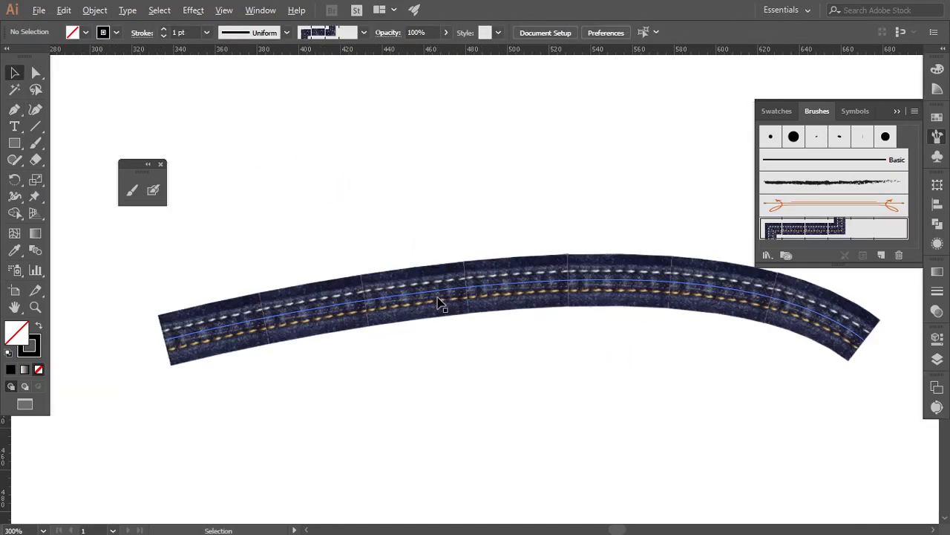
{"action": "scroll", "coordinate": [556, 394], "scroll_direction": "down", "scroll_amount": 3}
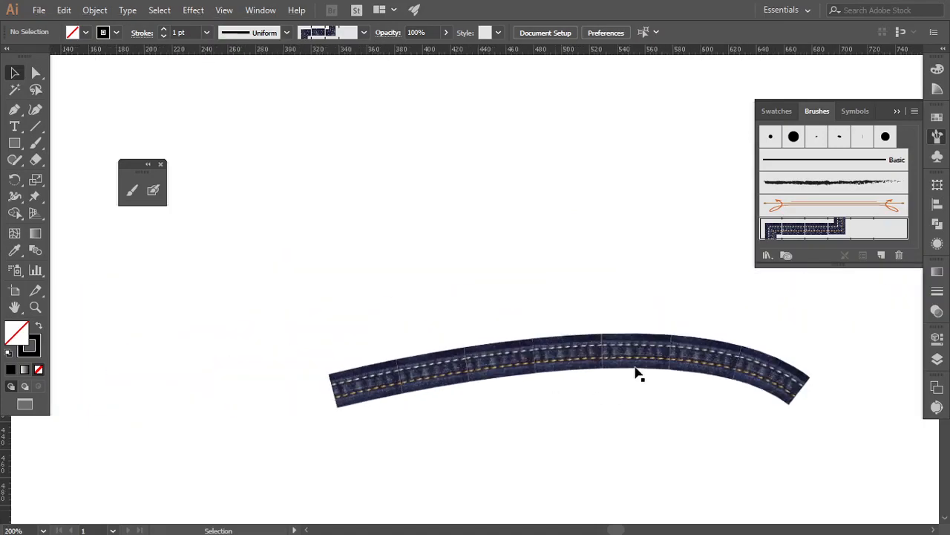
Step: Inspect the denim stitching on the arched path up close and delete the path from the artboard
{"action": "scroll", "coordinate": [636, 373], "scroll_direction": "up", "scroll_amount": 2}
{"action": "scroll", "coordinate": [522, 378], "scroll_direction": "up", "scroll_amount": 2}
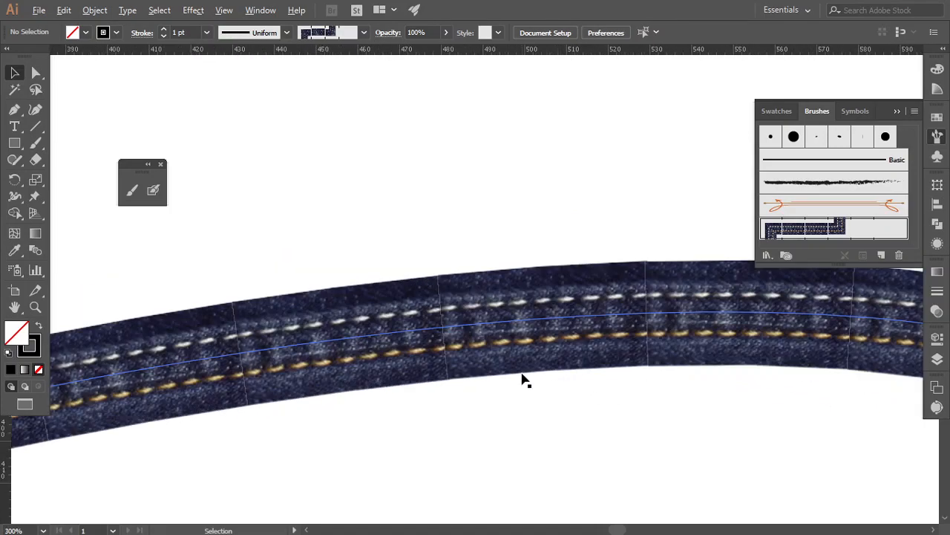
{"action": "scroll", "coordinate": [522, 378], "scroll_direction": "down", "scroll_amount": 2}
{"action": "scroll", "coordinate": [420, 382], "scroll_direction": "down", "scroll_amount": 1}
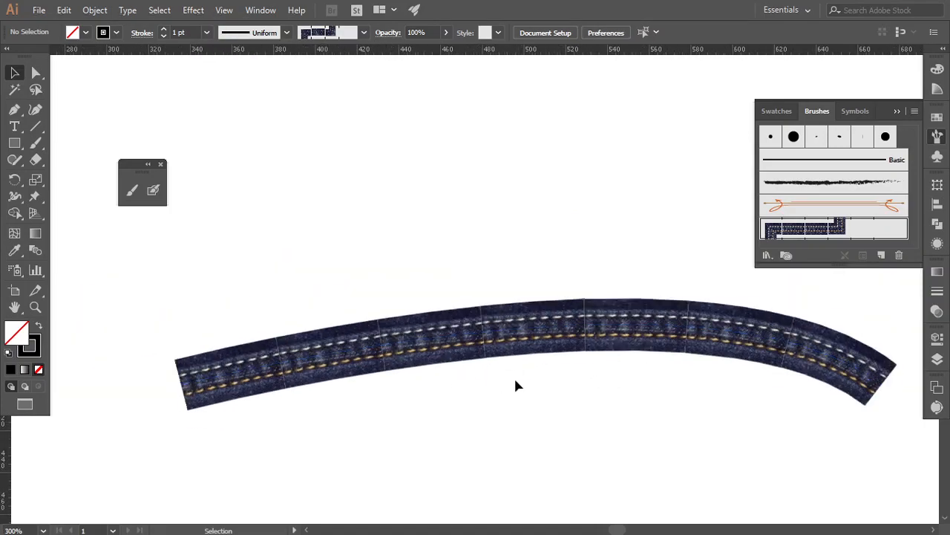
{"action": "mouse_move", "coordinate": [514, 375]}
{"action": "left_mouse_down"}
{"action": "mouse_move", "coordinate": [371, 333]}
{"action": "mouse_move", "coordinate": [488, 361]}
{"action": "left_mouse_up"}
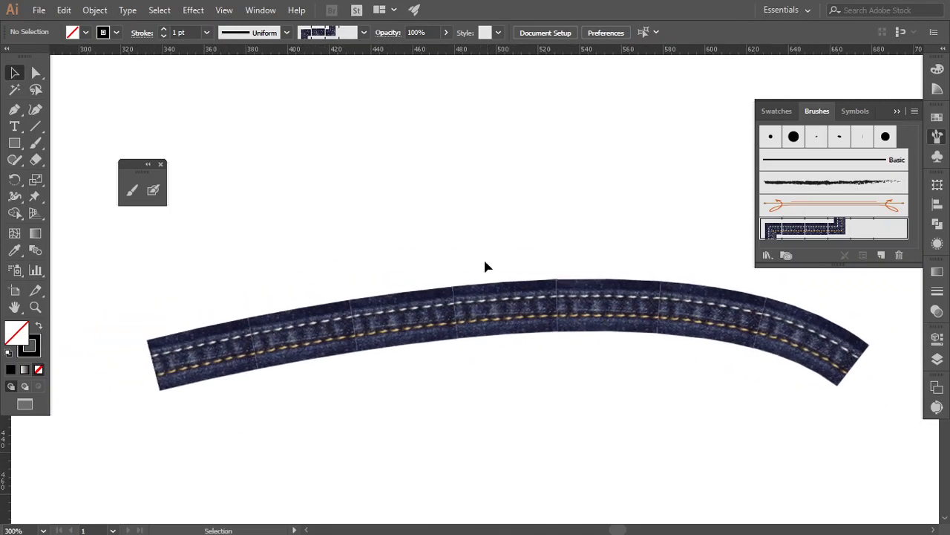
{"action": "left_click", "coordinate": [442, 305]}
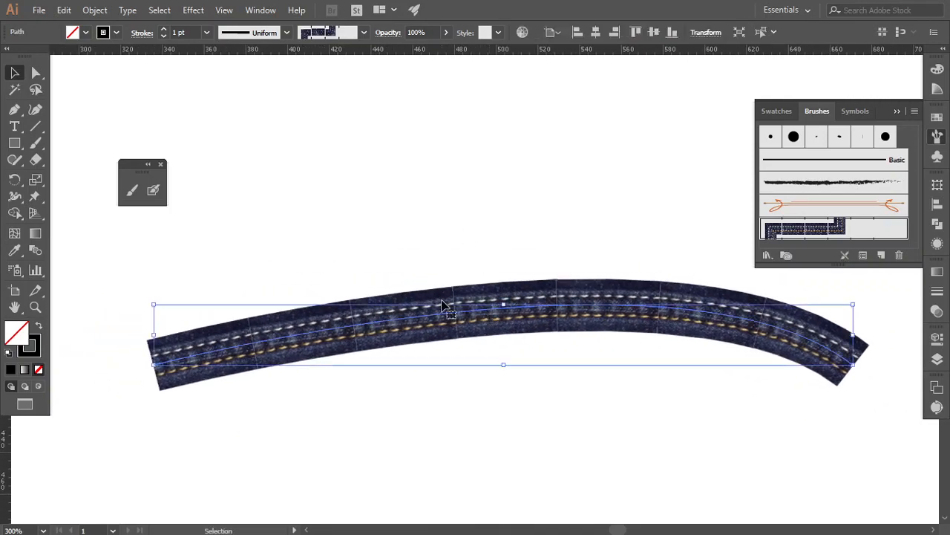
{"action": "key", "text": "Delete"}
Step: Draw a circle about 104 px in diameter near the middle of the view with the Ellipse tool, stroked with the denim seam pattern brush
{"action": "left_click", "coordinate": [14, 143]}
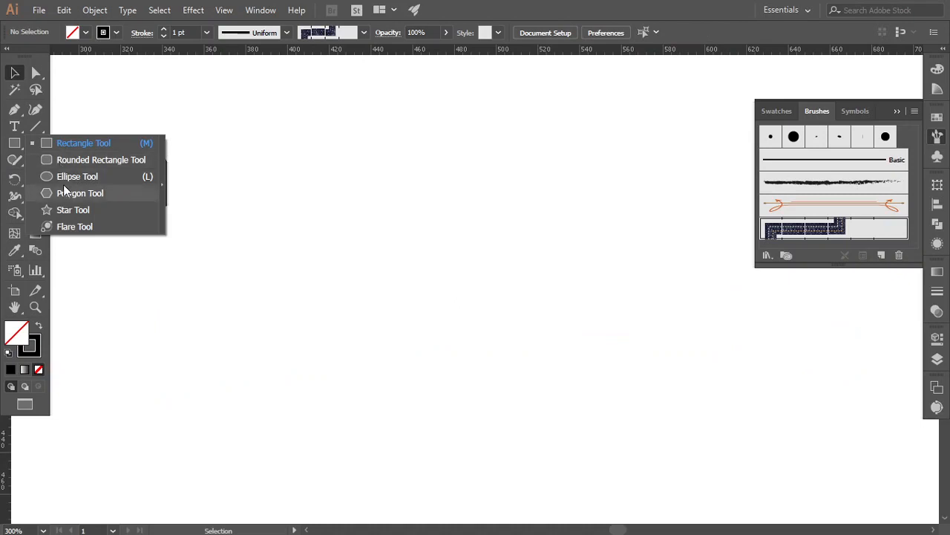
{"action": "left_click", "coordinate": [64, 182]}
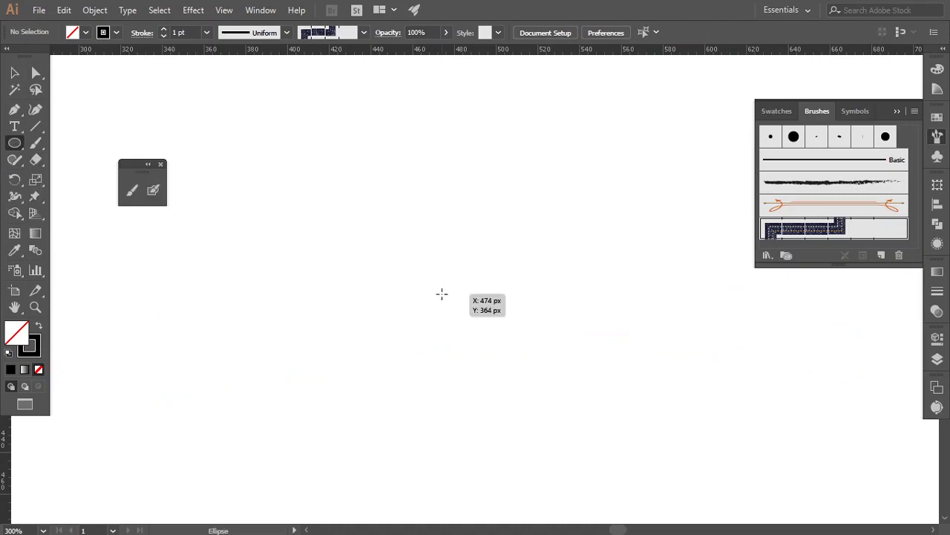
{"action": "left_click_drag", "start_coordinate": [441, 294], "coordinate": [547, 374]}
{"action": "left_click", "coordinate": [802, 229]}
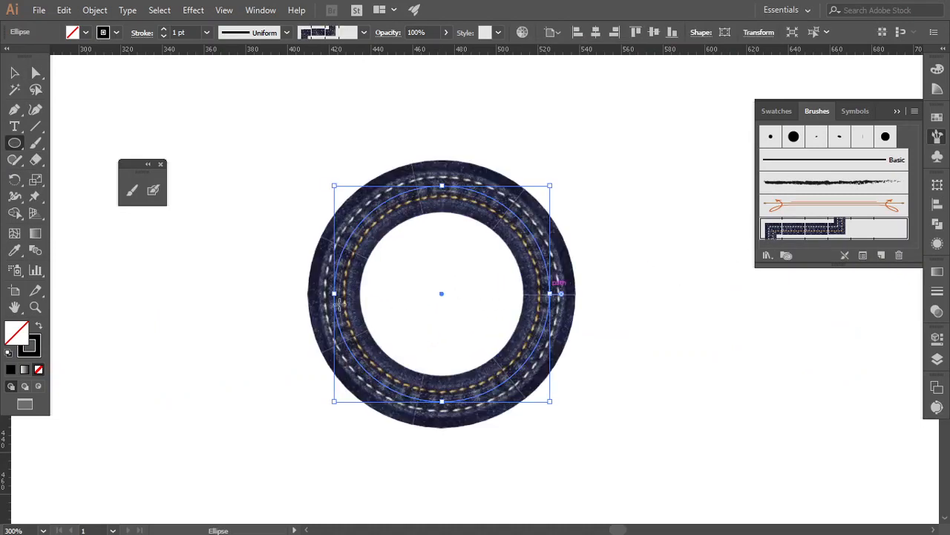
Step: Try the orange ornamental and black charcoal brushes on the circle, keep the orange ornamental one and deselect the circle
{"action": "left_click", "coordinate": [804, 206]}
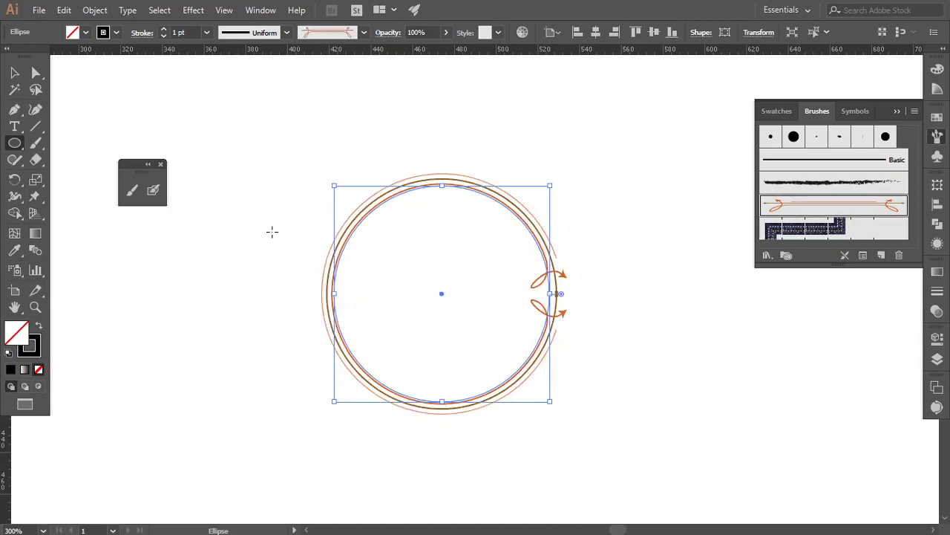
{"action": "left_click", "coordinate": [818, 189]}
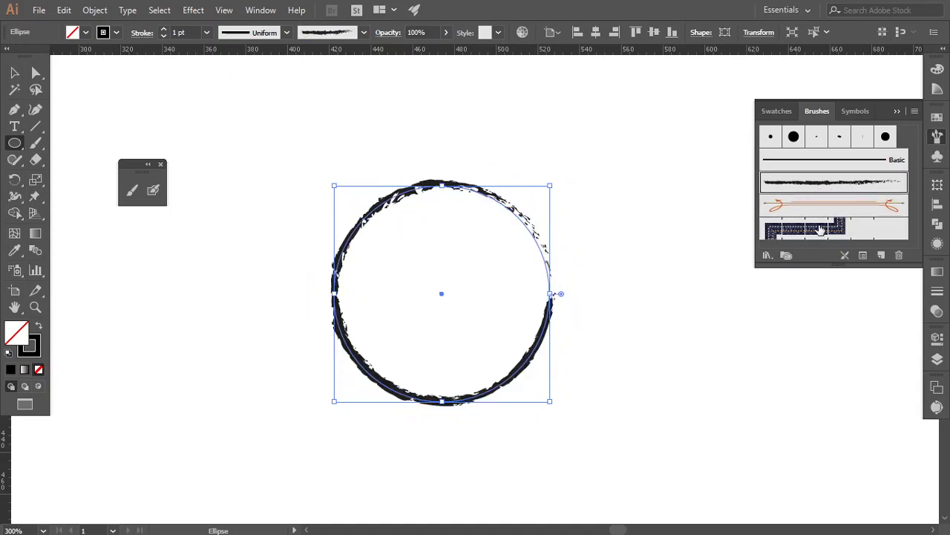
{"action": "left_click", "coordinate": [817, 213]}
{"action": "scroll", "coordinate": [179, 250], "scroll_direction": "down", "scroll_amount": 1}
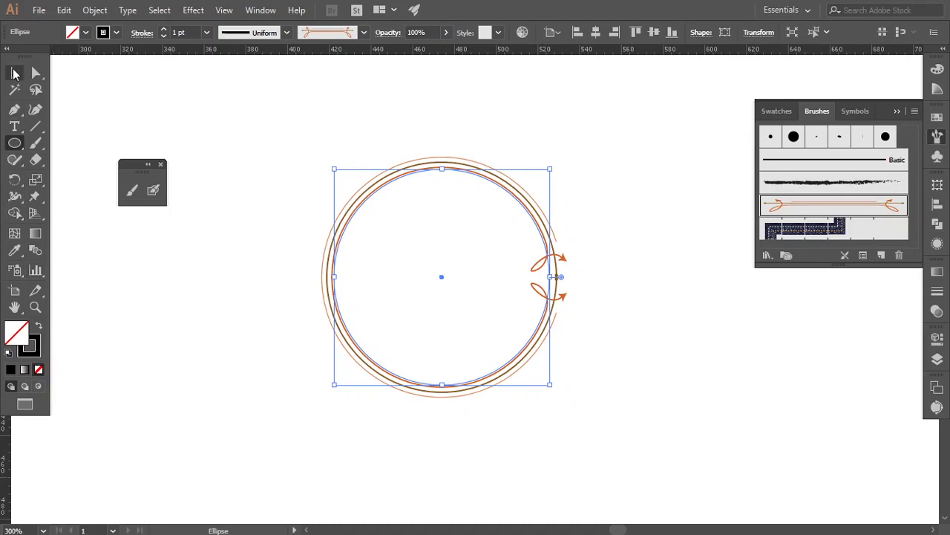
{"action": "left_click", "coordinate": [14, 72]}
{"action": "left_click", "coordinate": [209, 125]}
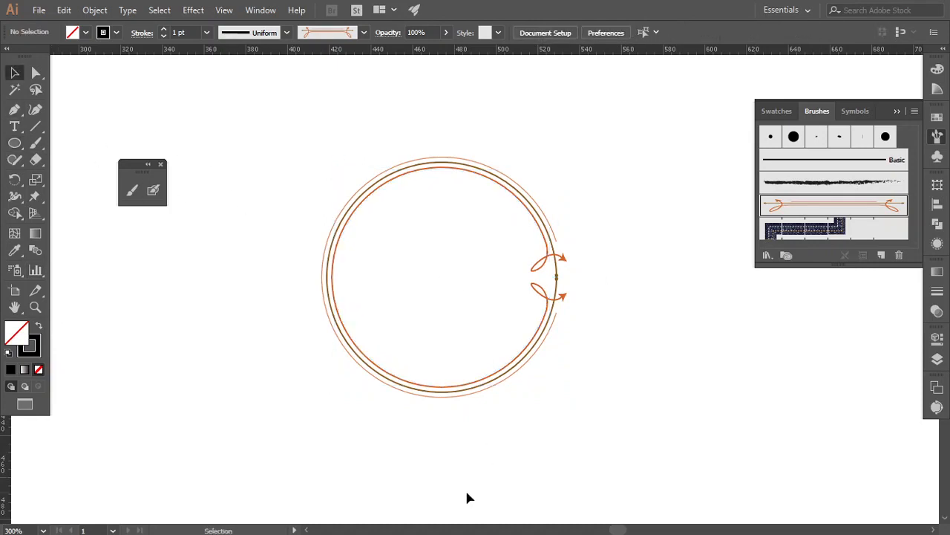